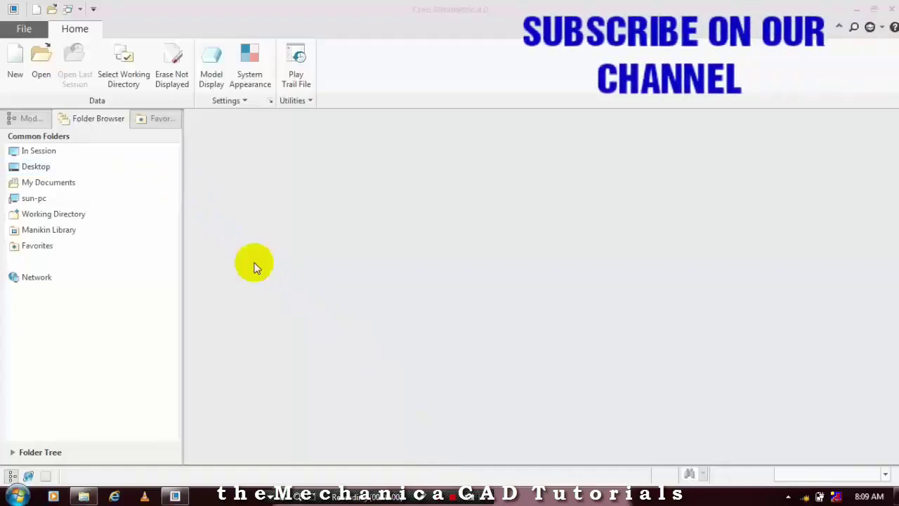
Open the New file dialog with Ctrl+N
{"action": "key", "text": "ctrl+n"}
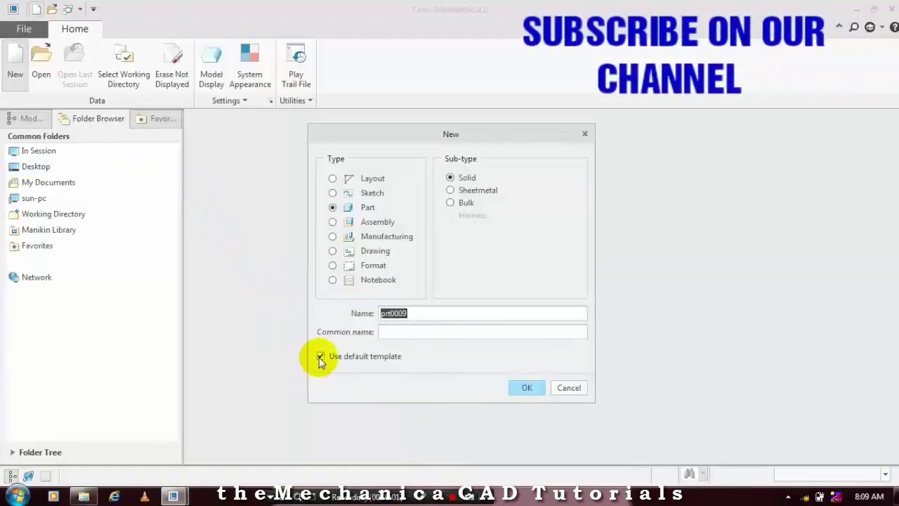
Create assembly ASM0004 using the mmns_asm_design template instead of the default template
{"action": "left_click", "coordinate": [319, 356]}
{"action": "left_click", "coordinate": [332, 221]}
{"action": "left_click", "coordinate": [519, 387]}
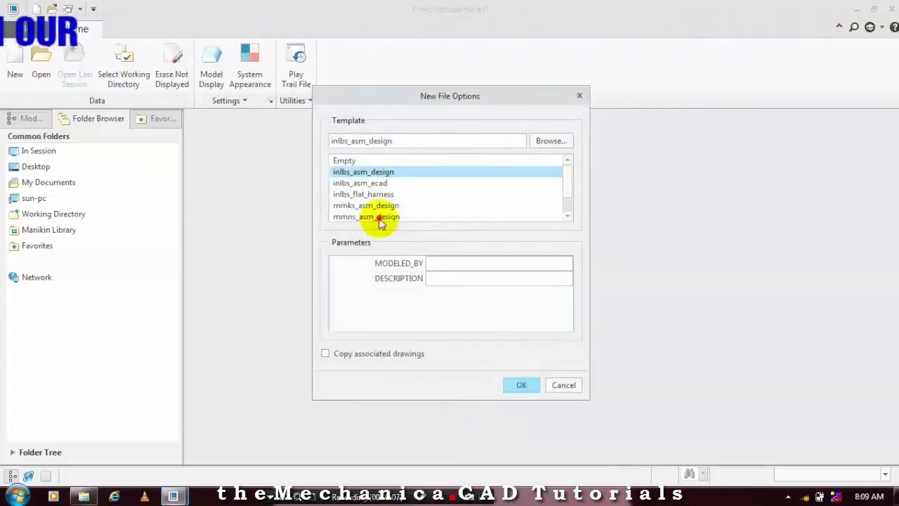
{"action": "left_click", "coordinate": [380, 218]}
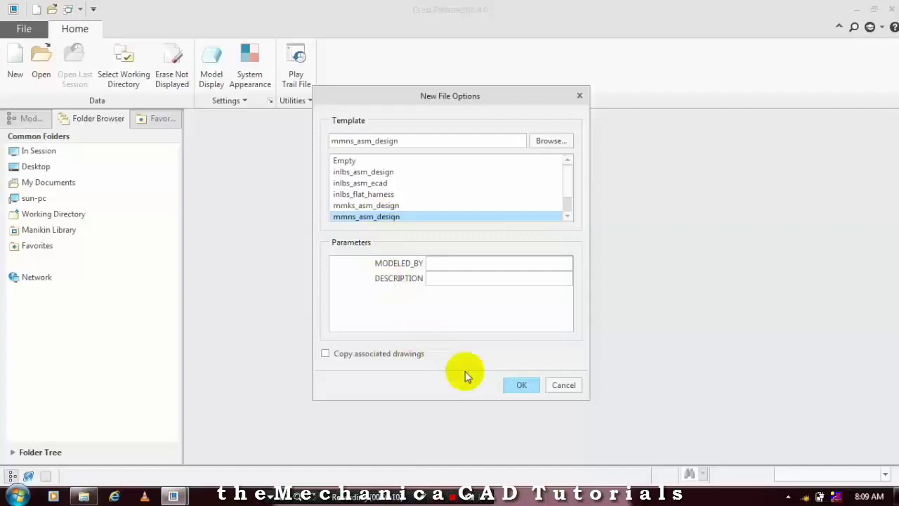
{"action": "left_click", "coordinate": [518, 384]}
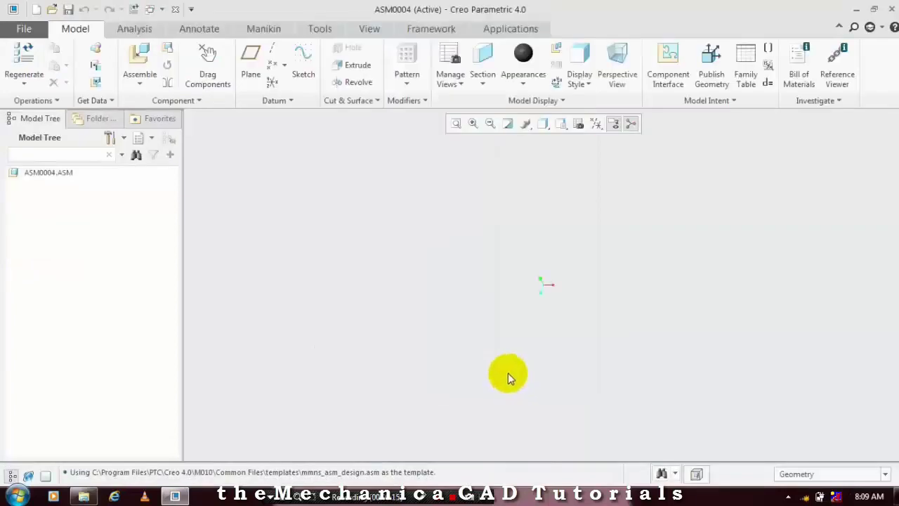
Load the base support part cbas.prt into the assembly
{"action": "left_click", "coordinate": [141, 90]}
{"action": "left_click", "coordinate": [153, 113]}
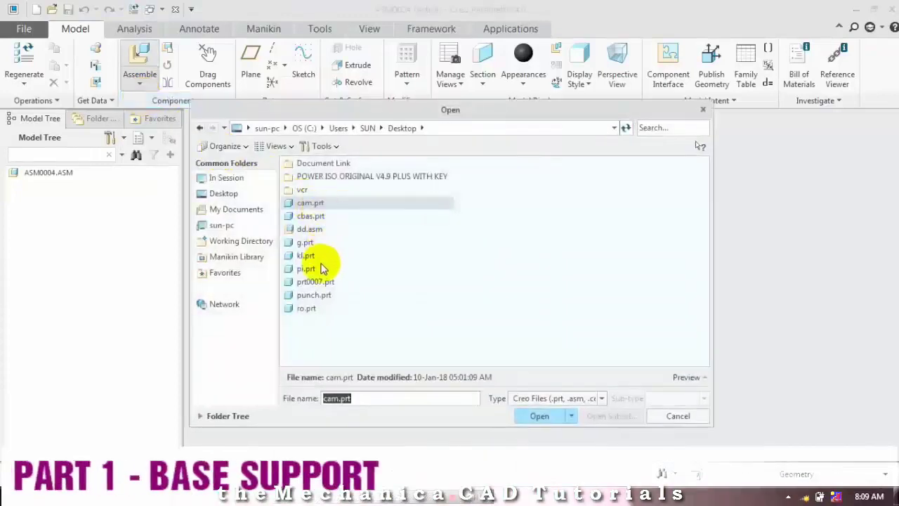
{"action": "left_click", "coordinate": [323, 218]}
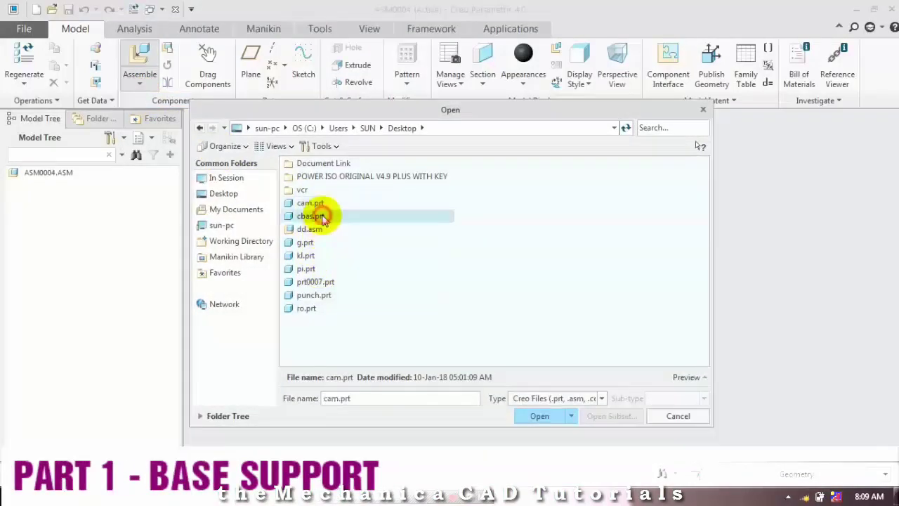
{"action": "left_click", "coordinate": [546, 415]}
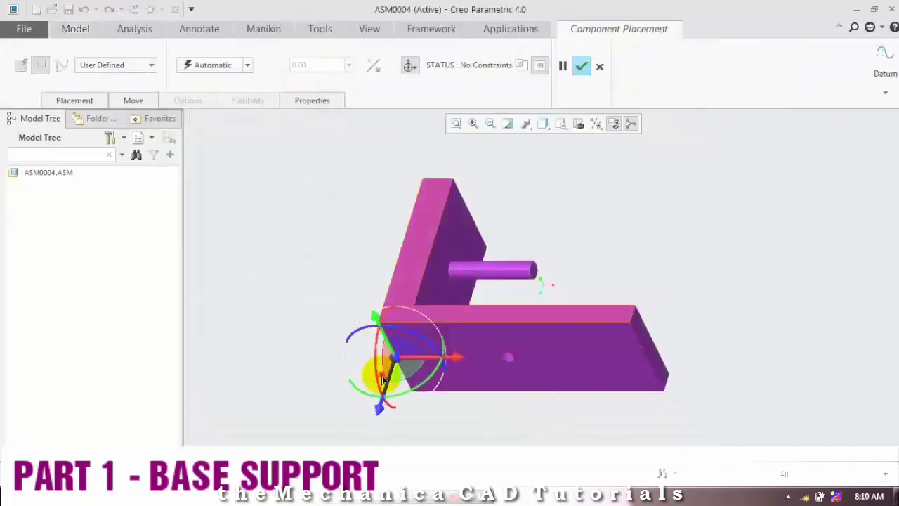
Fix cbas.prt in place with a Fix constraint and confirm its placement
{"action": "middle_click_drag", "start_coordinate": [383, 379], "coordinate": [386, 367]}
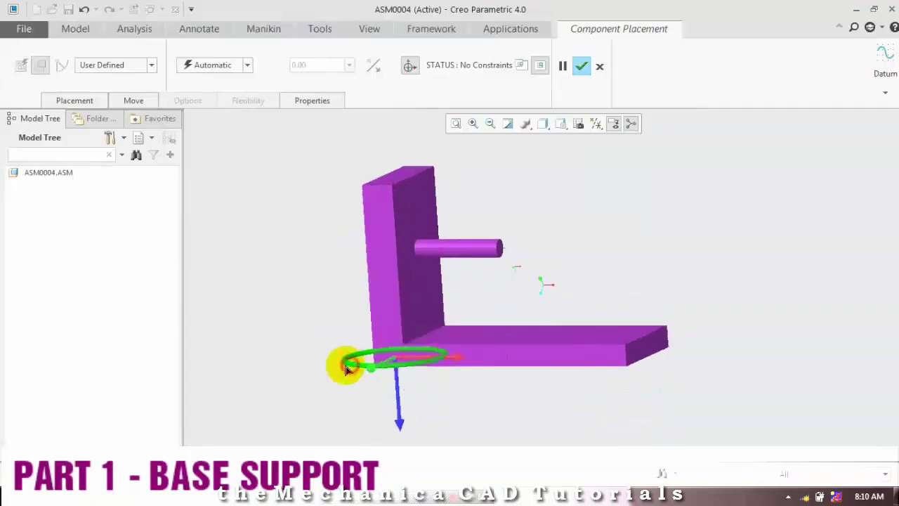
{"action": "middle_click_drag", "start_coordinate": [341, 367], "coordinate": [450, 224]}
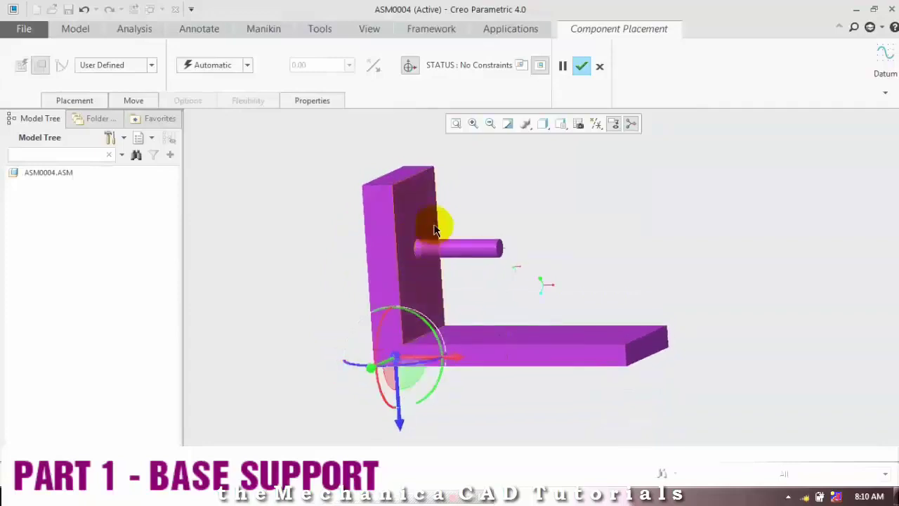
{"action": "left_click", "coordinate": [245, 73]}
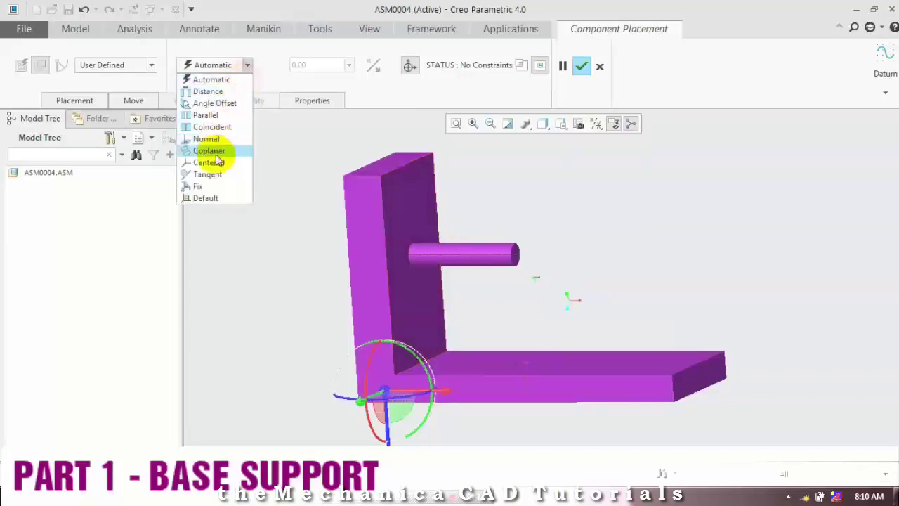
{"action": "left_click", "coordinate": [206, 187]}
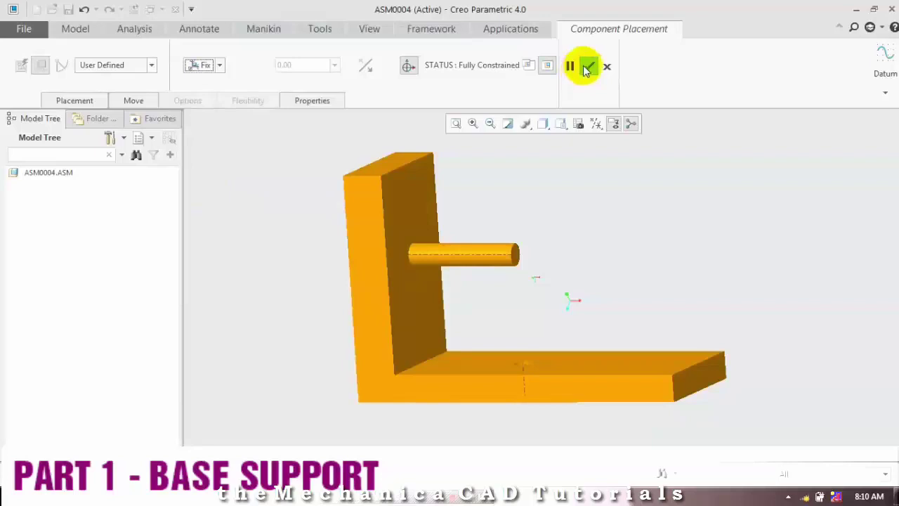
{"action": "left_click", "coordinate": [586, 68]}
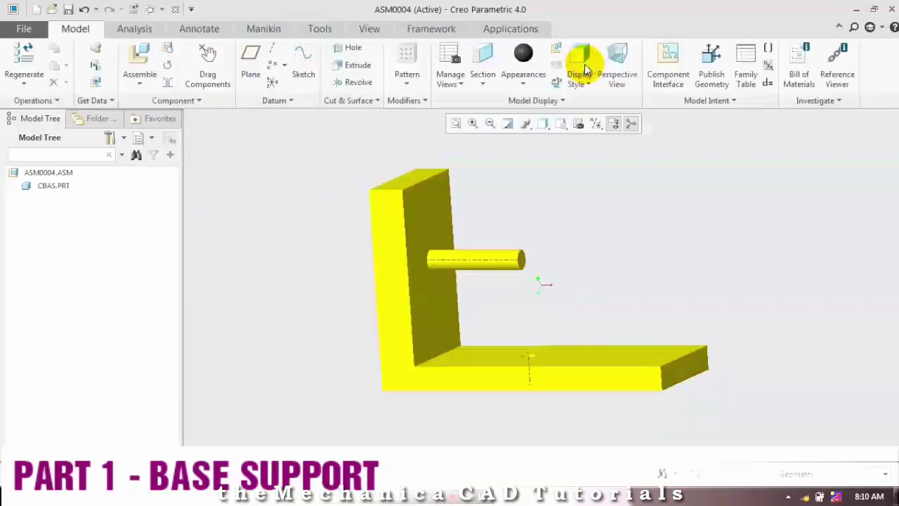
Load cam.prt into the assembly as a second component
{"action": "left_click", "coordinate": [139, 86]}
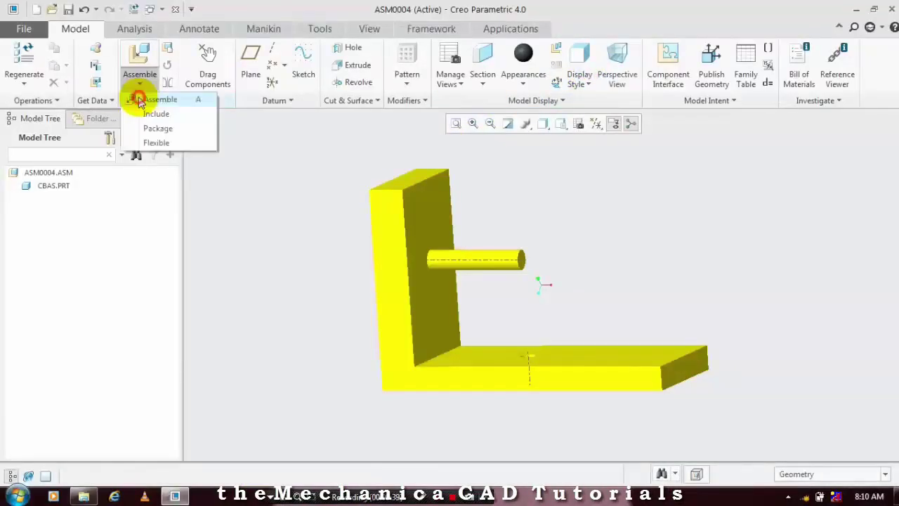
{"action": "left_click", "coordinate": [144, 95]}
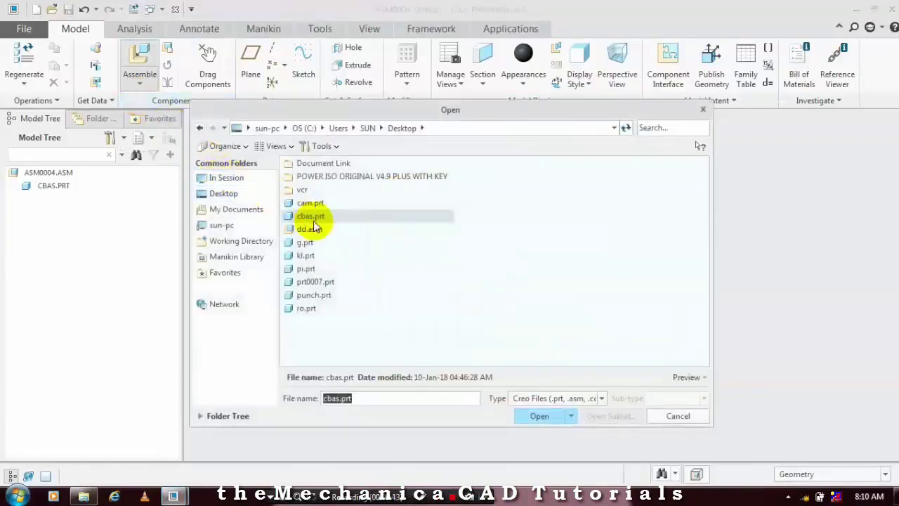
{"action": "left_click", "coordinate": [309, 202]}
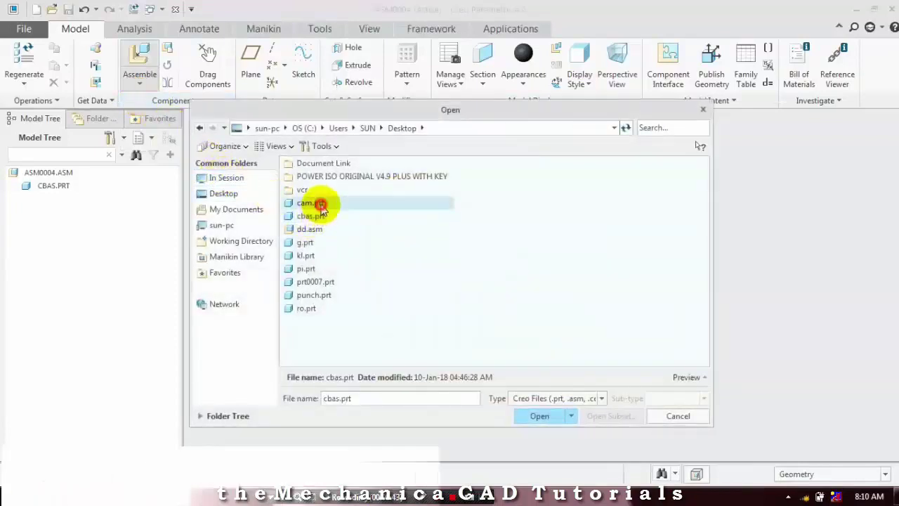
{"action": "left_click", "coordinate": [539, 415]}
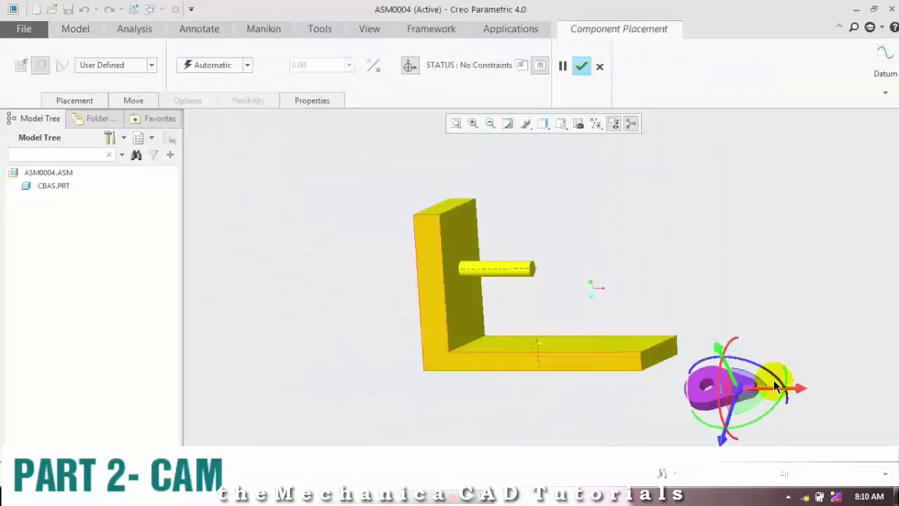
Drag the cam to sit just right of the shaft end
{"action": "scroll", "coordinate": [776, 386], "scroll_direction": "up", "scroll_amount": 3}
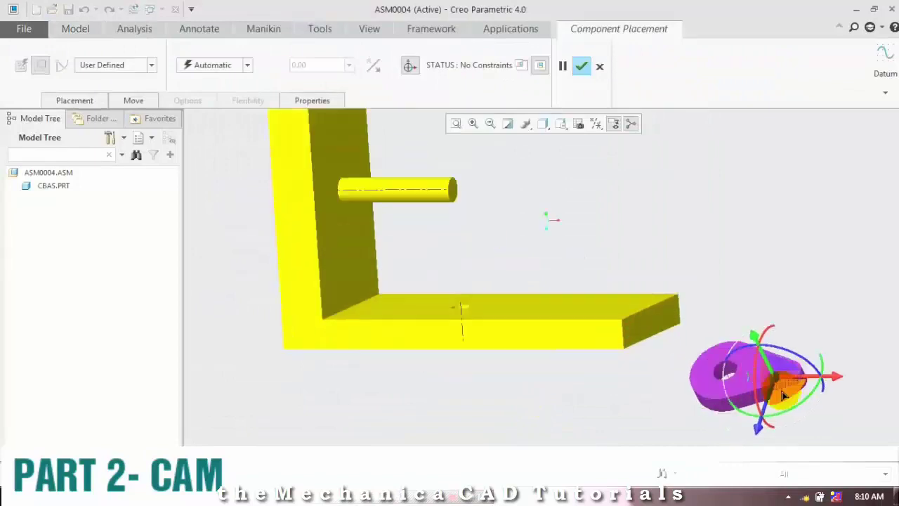
{"action": "mouse_move", "coordinate": [776, 386]}
{"action": "left_mouse_down"}
{"action": "mouse_move", "coordinate": [657, 261]}
{"action": "mouse_move", "coordinate": [535, 349]}
{"action": "mouse_move", "coordinate": [571, 349]}
{"action": "mouse_move", "coordinate": [474, 196]}
{"action": "mouse_move", "coordinate": [482, 195]}
{"action": "left_mouse_up"}
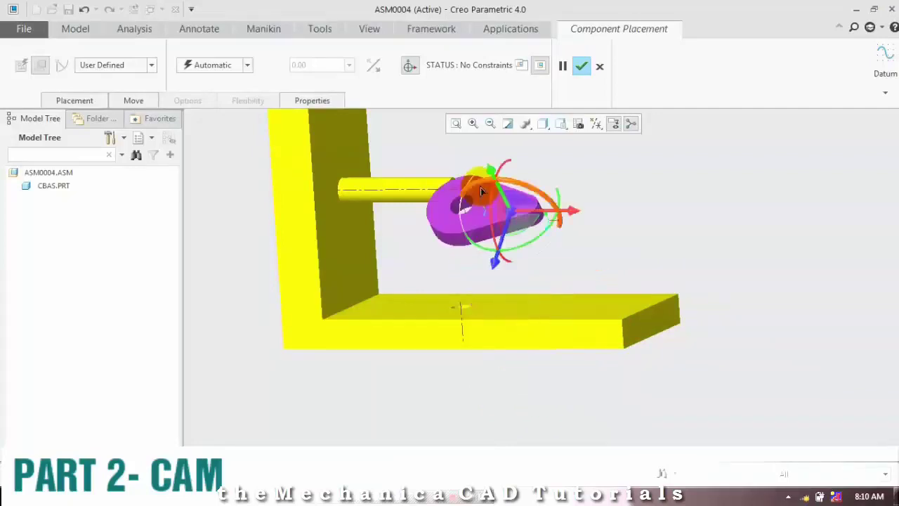
{"action": "scroll", "coordinate": [470, 209], "scroll_direction": "down", "scroll_amount": 2}
{"action": "left_click", "coordinate": [622, 228]}
{"action": "left_click_drag", "start_coordinate": [703, 232], "coordinate": [698, 226]}
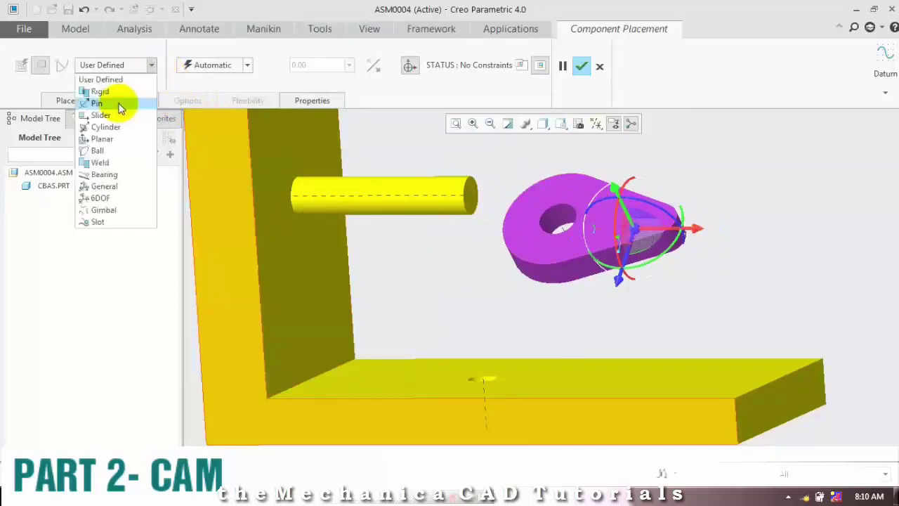
Make the cam a Pin connection, aligning its hole axis with the shaft axis
{"action": "left_click", "coordinate": [120, 104]}
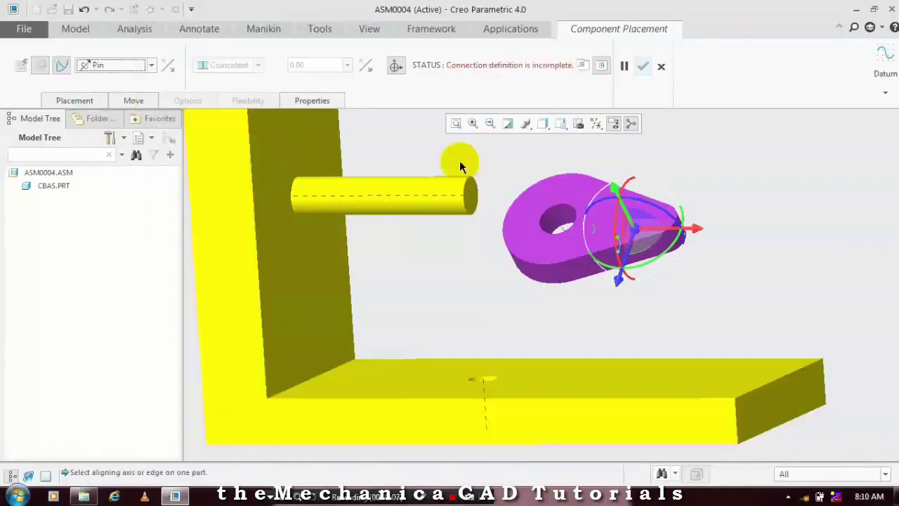
{"action": "left_click", "coordinate": [513, 218]}
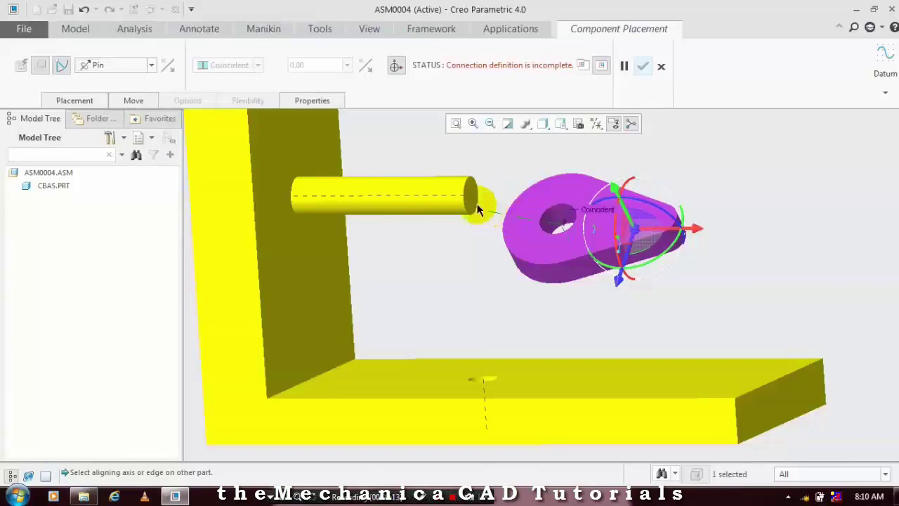
{"action": "left_click", "coordinate": [434, 196]}
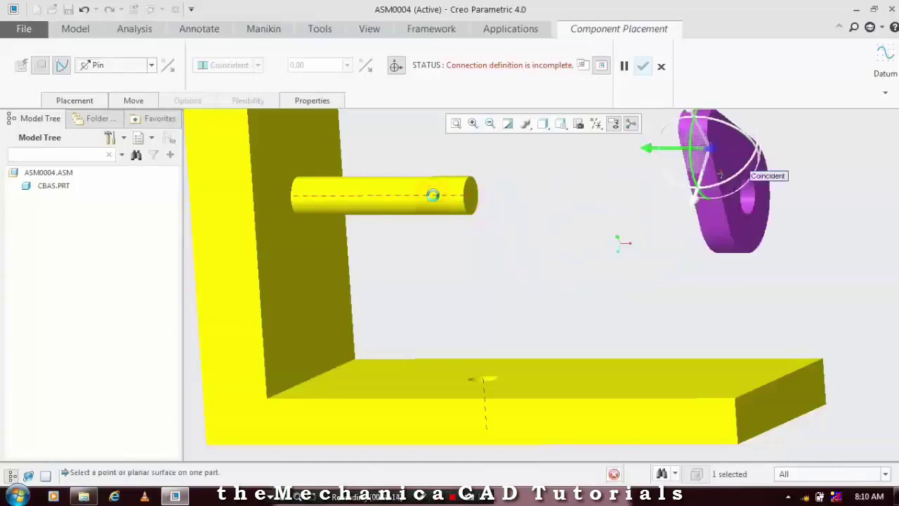
{"action": "scroll", "coordinate": [496, 209], "scroll_direction": "down", "scroll_amount": 2}
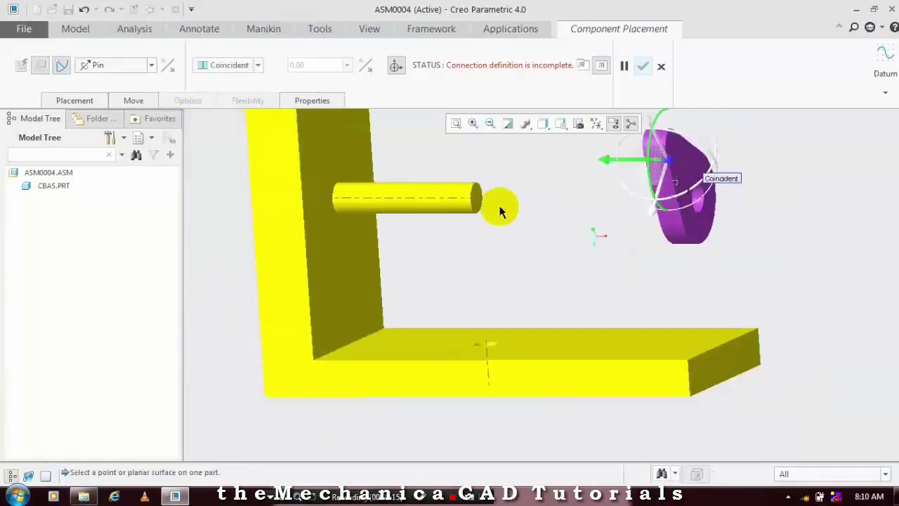
Seat the cam's flat face Coincident with the end of the shaft
{"action": "left_click", "coordinate": [229, 65]}
{"action": "left_click", "coordinate": [236, 90]}
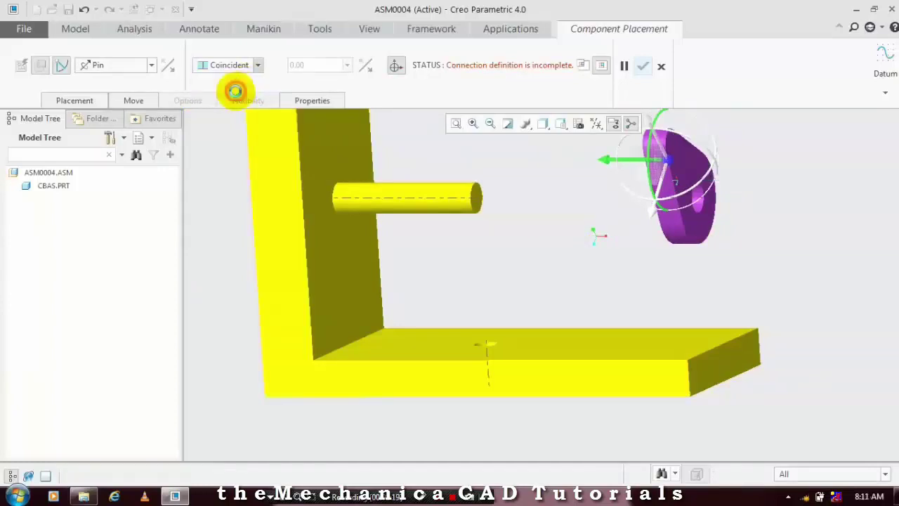
{"action": "scroll", "coordinate": [708, 217], "scroll_direction": "up", "scroll_amount": 3}
{"action": "left_click", "coordinate": [697, 226]}
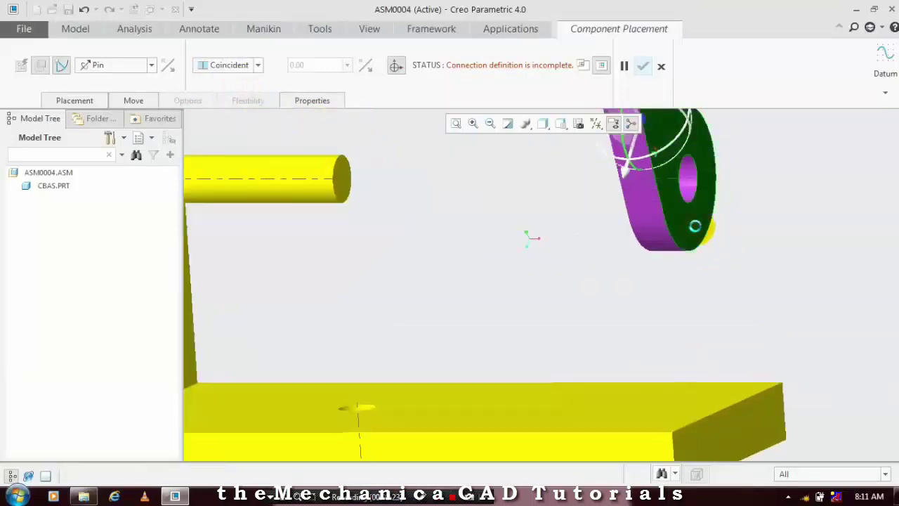
{"action": "left_click", "coordinate": [344, 190]}
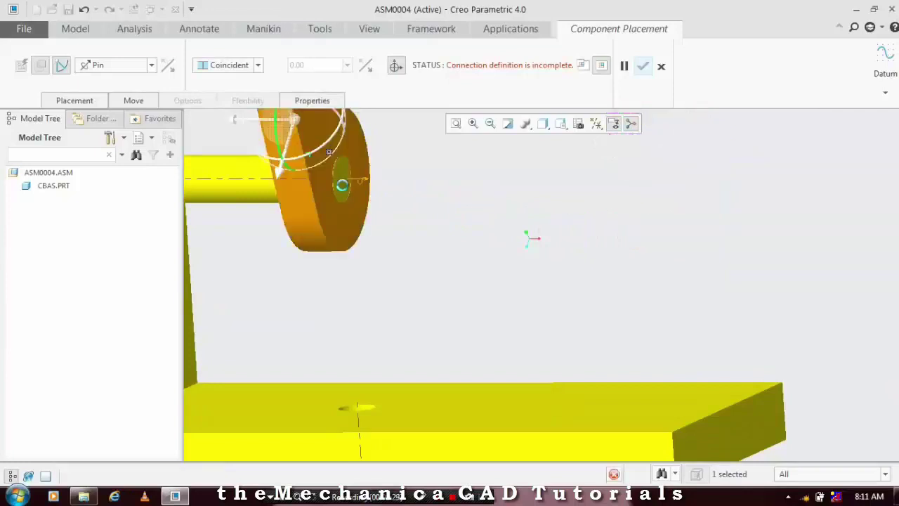
Spin the cam about the pin axis and finish placing it
{"action": "scroll", "coordinate": [442, 217], "scroll_direction": "down", "scroll_amount": 2}
{"action": "scroll", "coordinate": [466, 190], "scroll_direction": "down", "scroll_amount": 2}
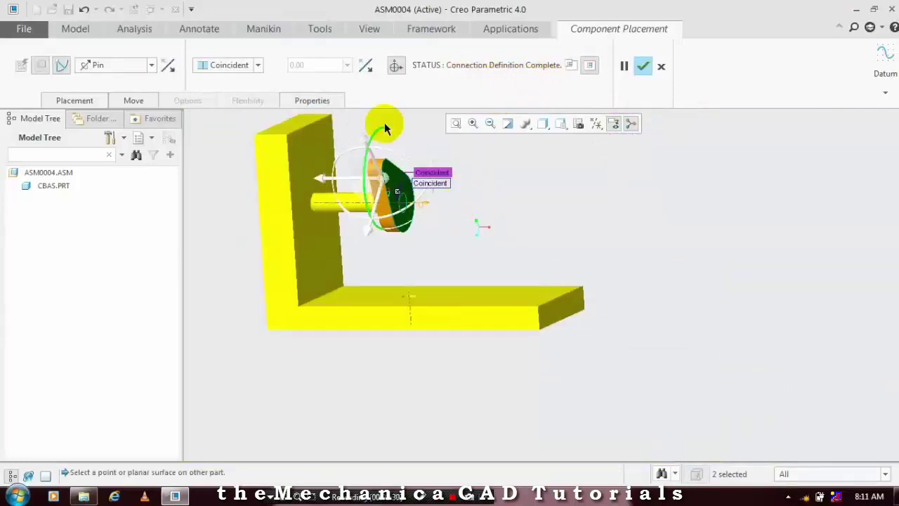
{"action": "mouse_move", "coordinate": [385, 128]}
{"action": "left_mouse_down"}
{"action": "mouse_move", "coordinate": [452, 161]}
{"action": "mouse_move", "coordinate": [330, 169]}
{"action": "left_mouse_up"}
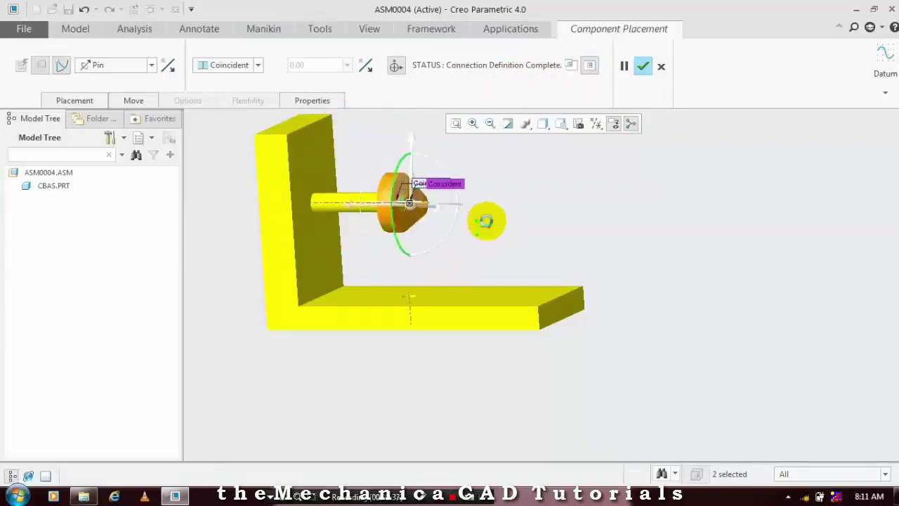
{"action": "left_click_drag", "start_coordinate": [441, 249], "coordinate": [560, 189]}
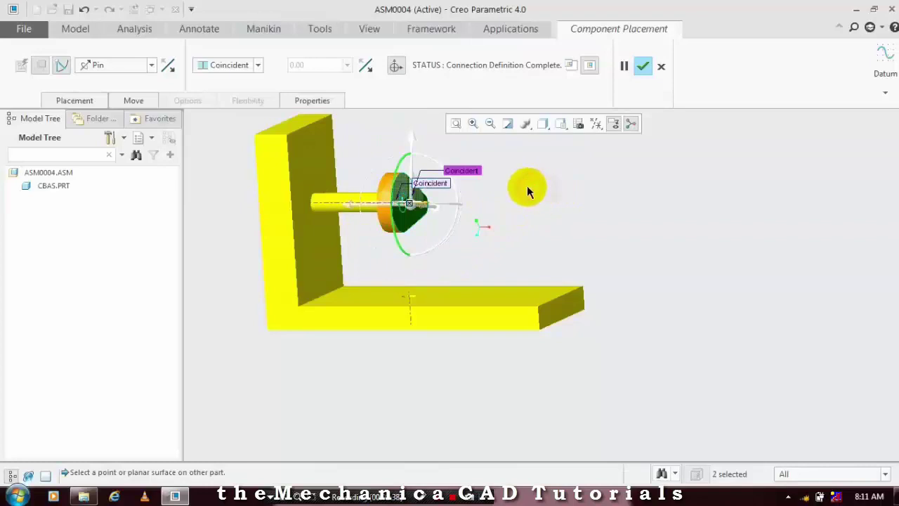
{"action": "middle_click", "coordinate": [527, 185]}
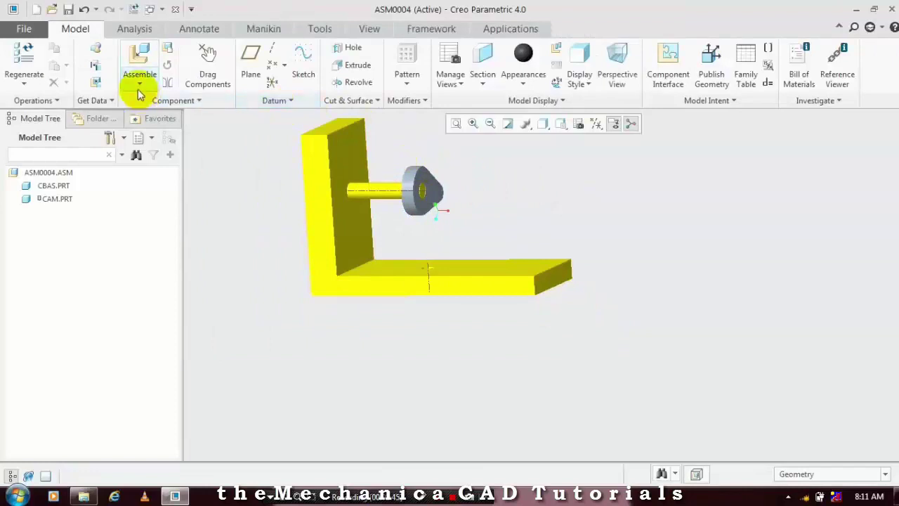
Load the follower part kl.prt into the assembly
{"action": "left_click", "coordinate": [140, 89]}
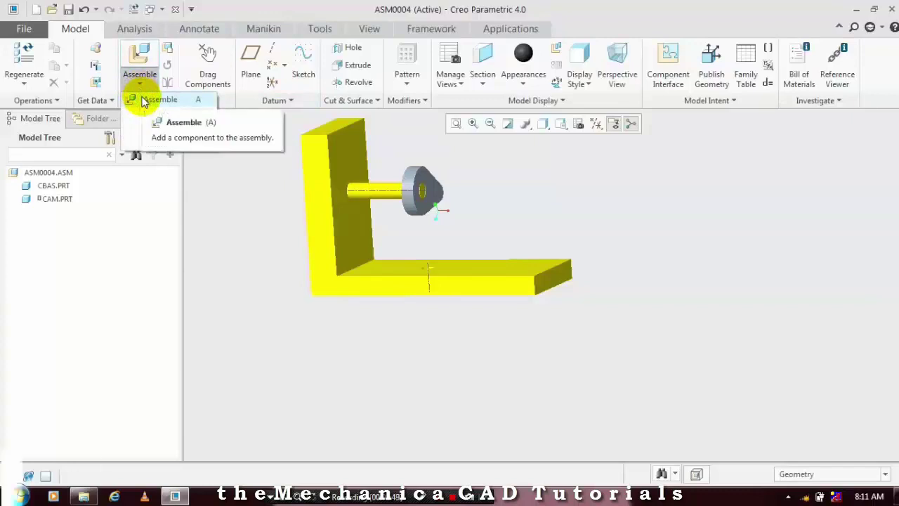
{"action": "left_click", "coordinate": [143, 100]}
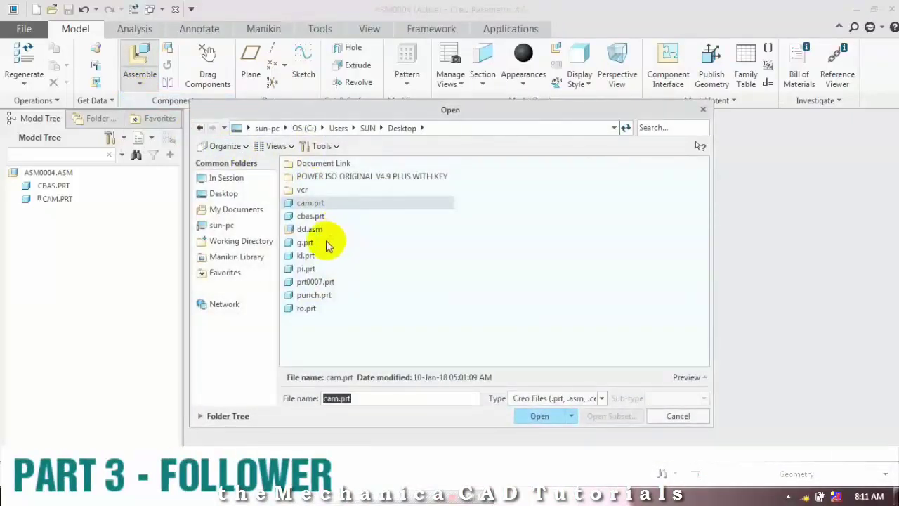
{"action": "left_click", "coordinate": [532, 409]}
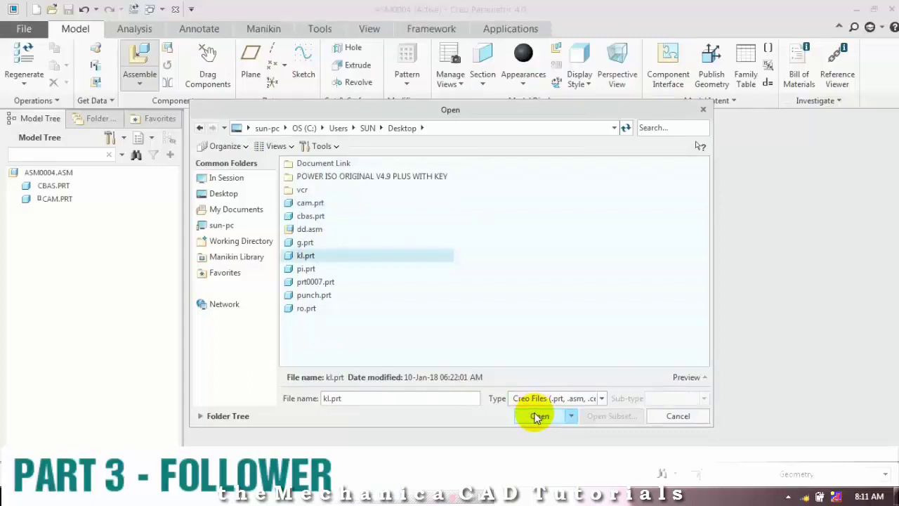
{"action": "left_click", "coordinate": [535, 416]}
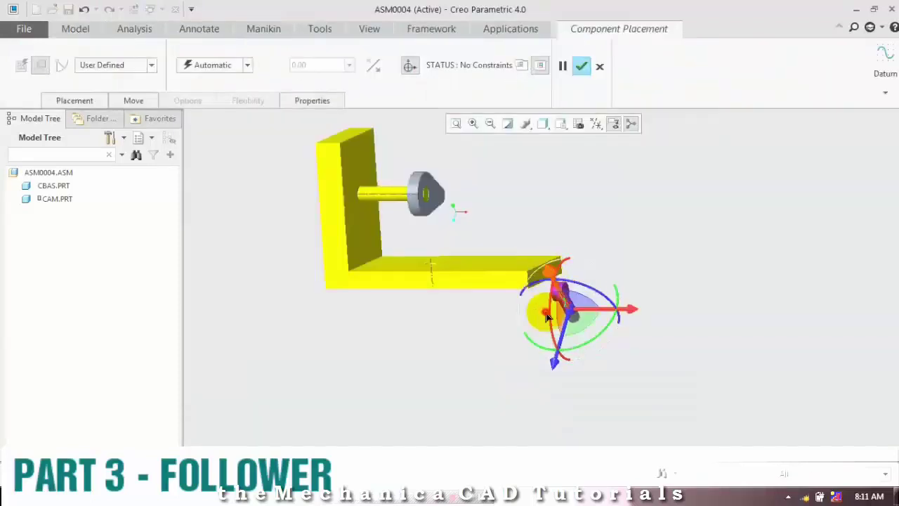
Move the follower beside the base and bring up the connection type list
{"action": "left_click_drag", "start_coordinate": [548, 317], "coordinate": [488, 203]}
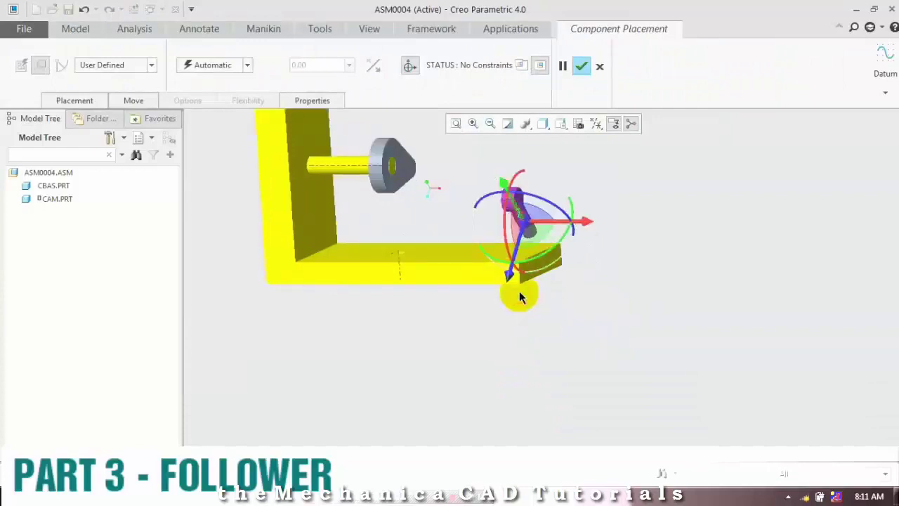
{"action": "scroll", "coordinate": [518, 291], "scroll_direction": "down", "scroll_amount": 3}
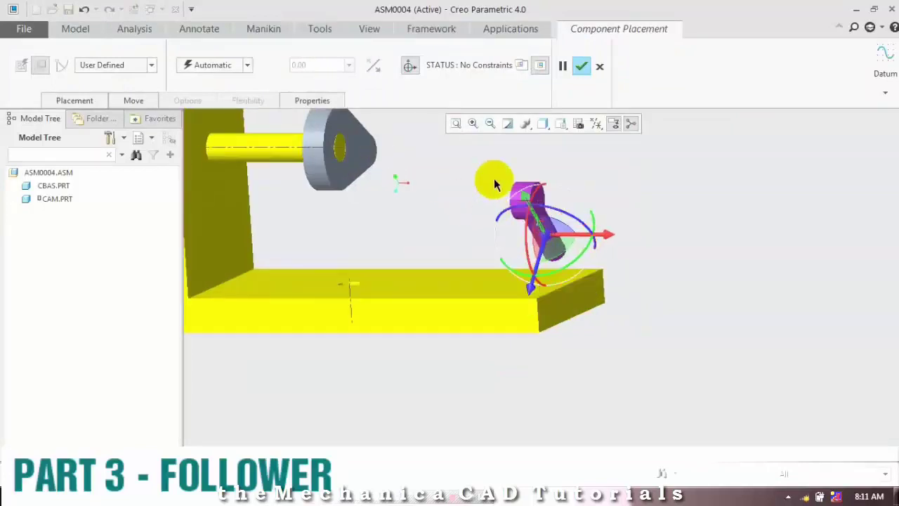
{"action": "left_click", "coordinate": [409, 65]}
{"action": "mouse_move", "coordinate": [435, 132]}
{"action": "middle_mouse_down"}
{"action": "mouse_move", "coordinate": [603, 231]}
{"action": "mouse_move", "coordinate": [389, 222]}
{"action": "mouse_move", "coordinate": [254, 202]}
{"action": "middle_mouse_up"}
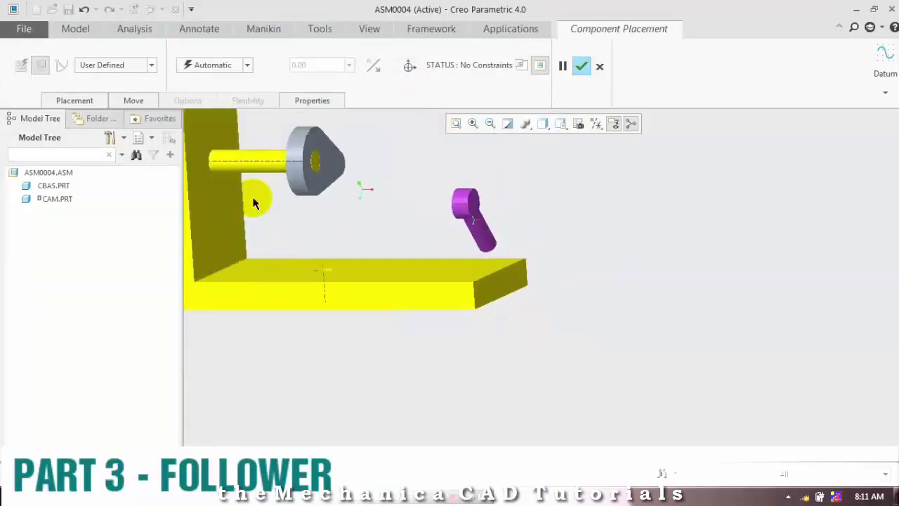
{"action": "scroll", "coordinate": [254, 202], "scroll_direction": "down", "scroll_amount": 2}
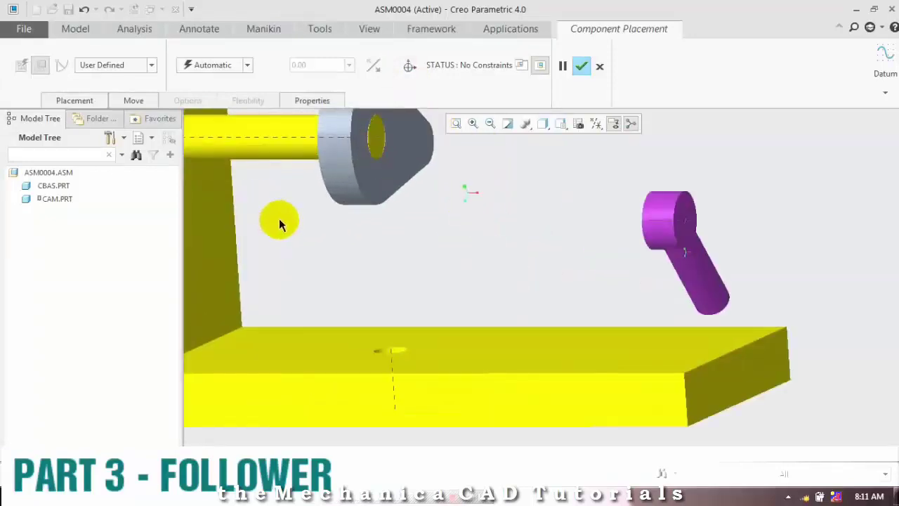
{"action": "left_click", "coordinate": [118, 107]}
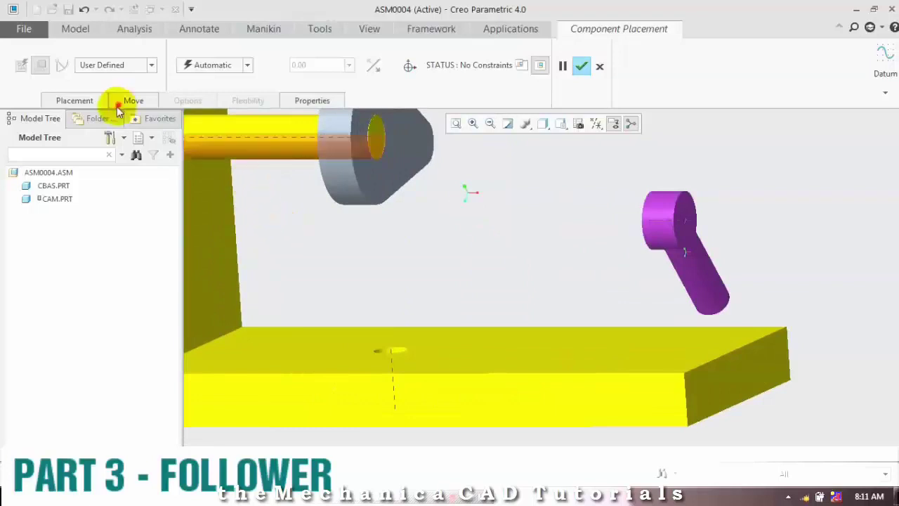
{"action": "left_click", "coordinate": [113, 64]}
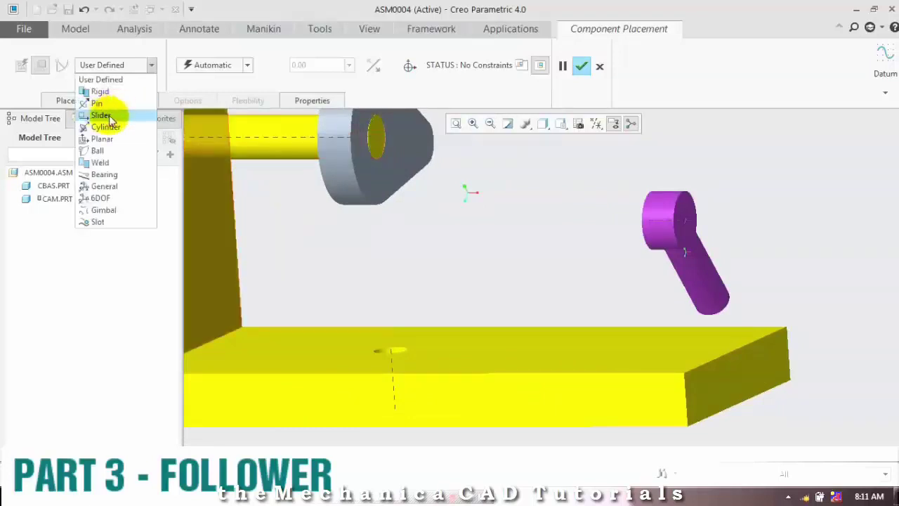
Make the follower a Slider connection aligned to the base's vertical axis
{"action": "left_click", "coordinate": [707, 287]}
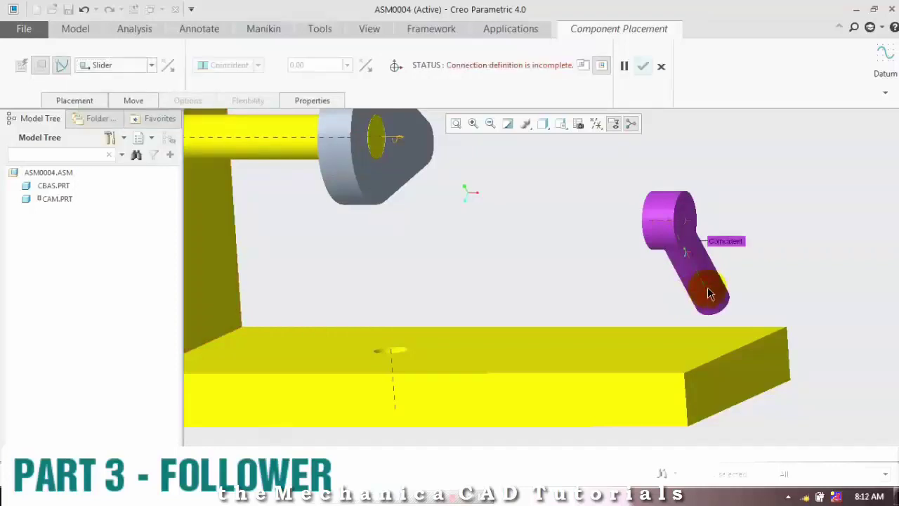
{"action": "left_click", "coordinate": [393, 360]}
{"action": "scroll", "coordinate": [395, 260], "scroll_direction": "down", "scroll_amount": 3}
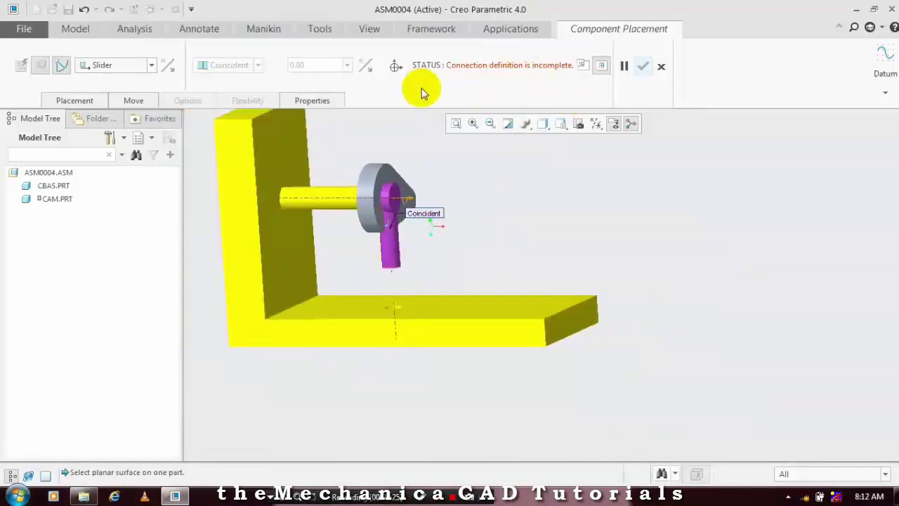
{"action": "left_click", "coordinate": [395, 65]}
{"action": "left_click_drag", "start_coordinate": [383, 186], "coordinate": [393, 268]}
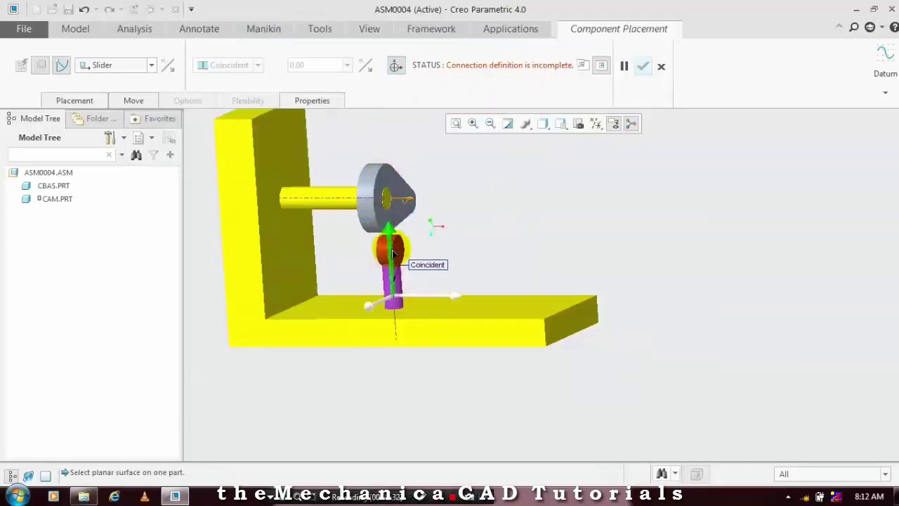
Set the slider's rotation reference from the follower face to the base end face
{"action": "mouse_move", "coordinate": [456, 300]}
{"action": "left_mouse_down"}
{"action": "mouse_move", "coordinate": [418, 307]}
{"action": "mouse_move", "coordinate": [440, 246]}
{"action": "left_mouse_up"}
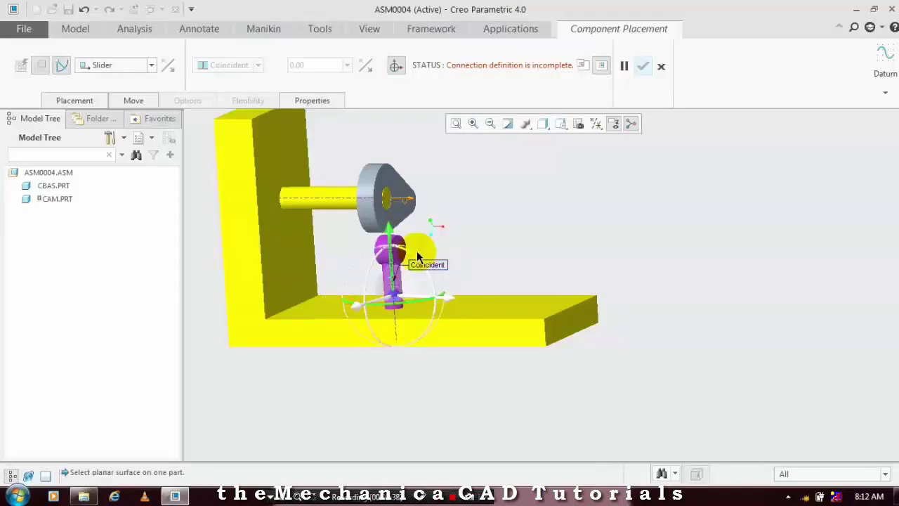
{"action": "scroll", "coordinate": [416, 254], "scroll_direction": "down", "scroll_amount": 2}
{"action": "scroll", "coordinate": [435, 258], "scroll_direction": "down", "scroll_amount": 2}
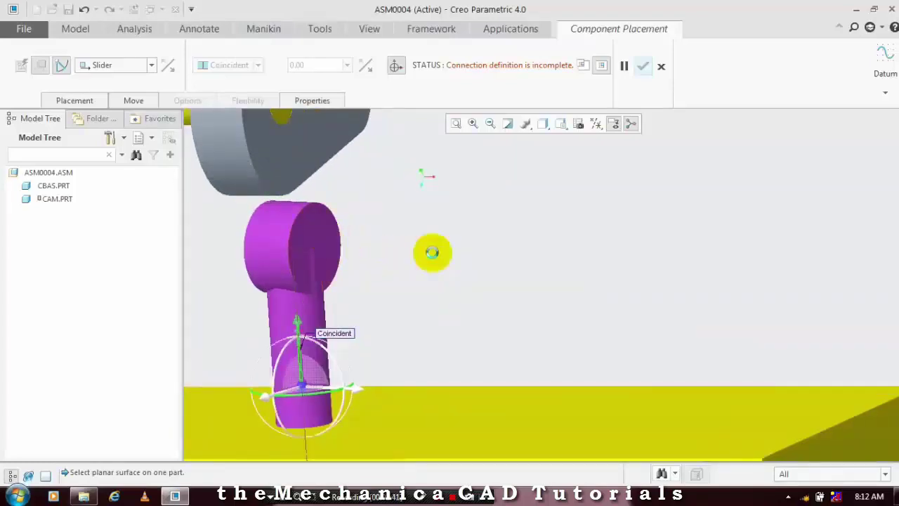
{"action": "scroll", "coordinate": [453, 257], "scroll_direction": "up", "scroll_amount": 3}
{"action": "middle_click_drag", "start_coordinate": [511, 276], "coordinate": [575, 297]}
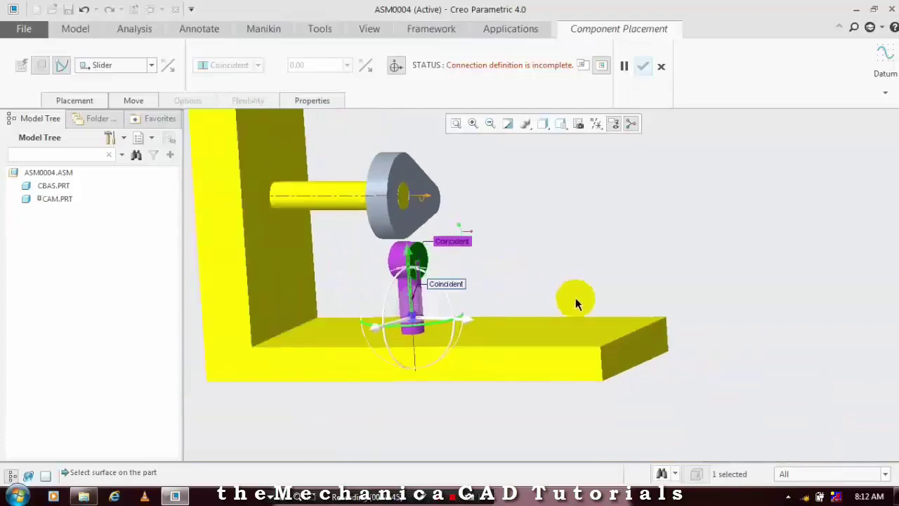
{"action": "left_click", "coordinate": [649, 358]}
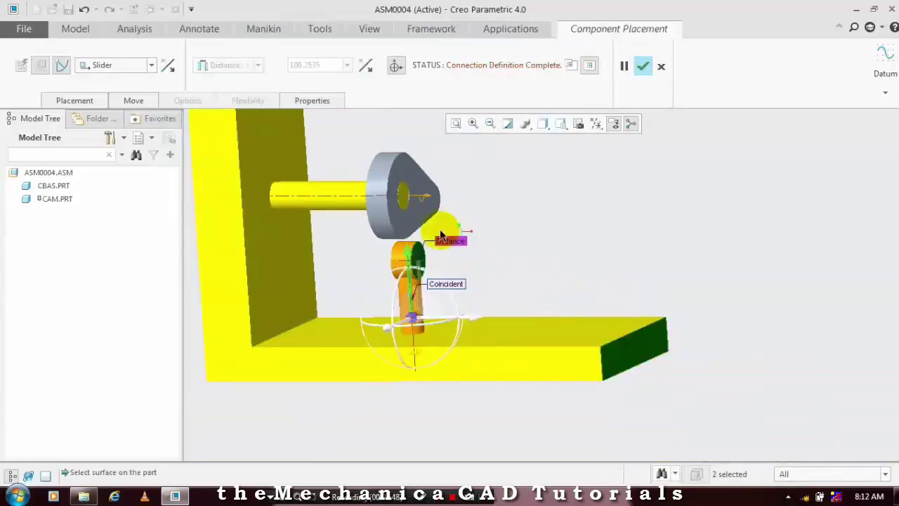
Drag the follower to its height below the cam and finish placing KL
{"action": "left_click_drag", "start_coordinate": [413, 290], "coordinate": [409, 329]}
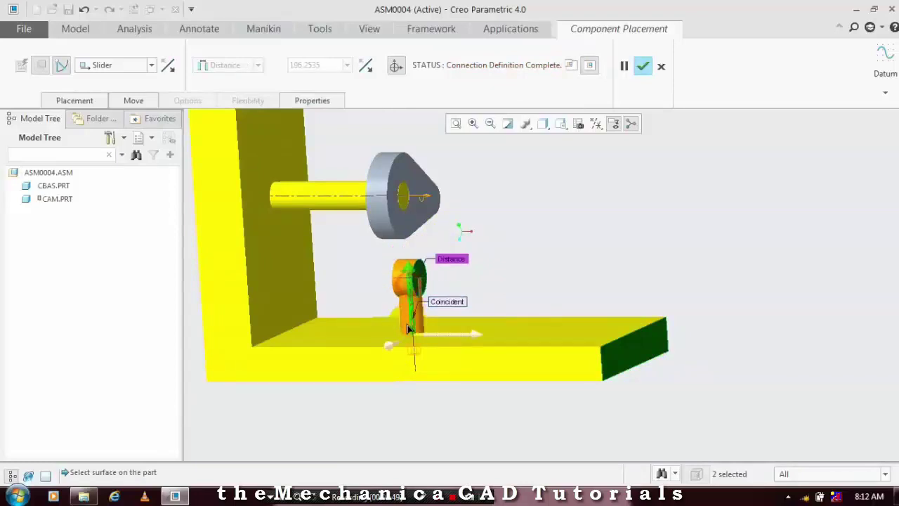
{"action": "left_click_drag", "start_coordinate": [409, 329], "coordinate": [426, 307]}
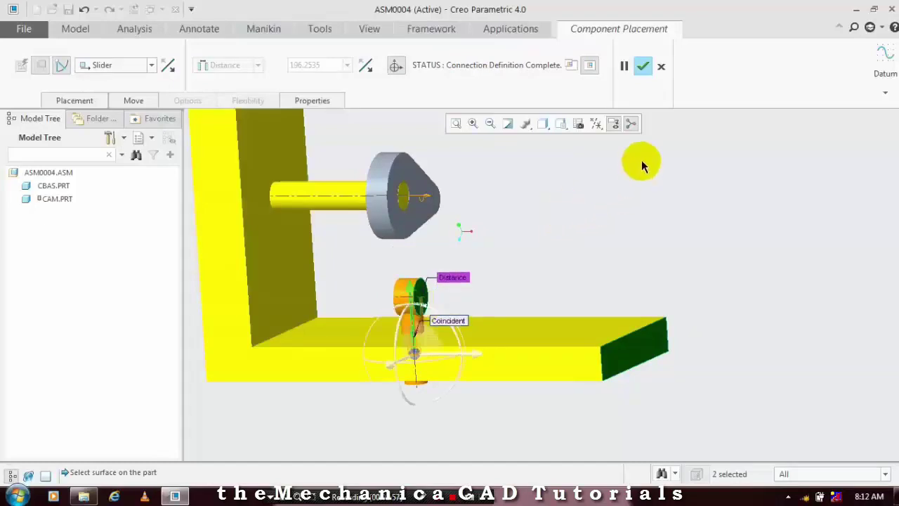
{"action": "left_click", "coordinate": [642, 68]}
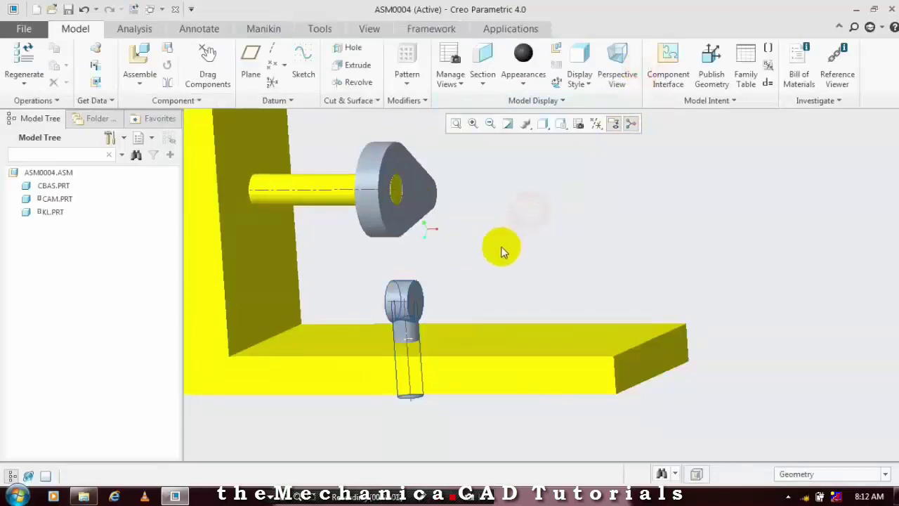
Reset ASM0004 to default orientation and switch to the Mechanism application
{"action": "key", "text": "ctrl+d"}
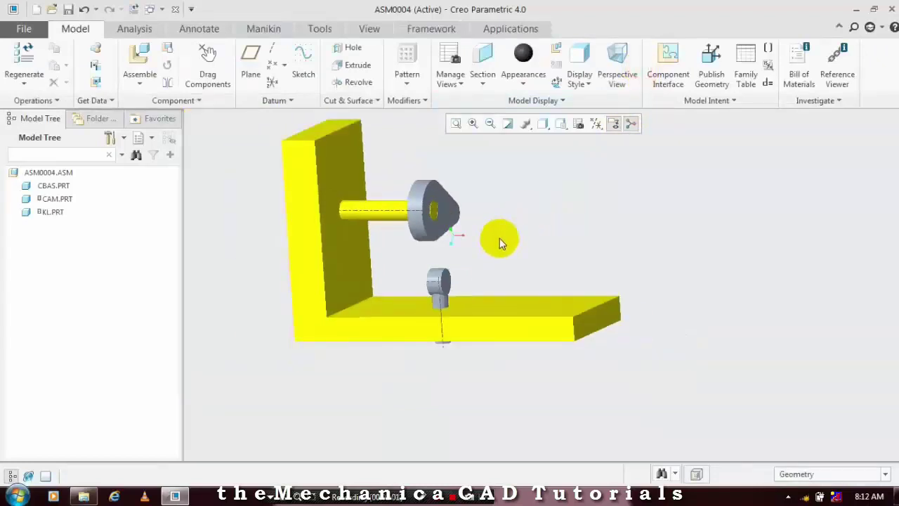
{"action": "scroll", "coordinate": [363, 150], "scroll_direction": "down", "scroll_amount": 2}
{"action": "scroll", "coordinate": [496, 215], "scroll_direction": "up", "scroll_amount": 1}
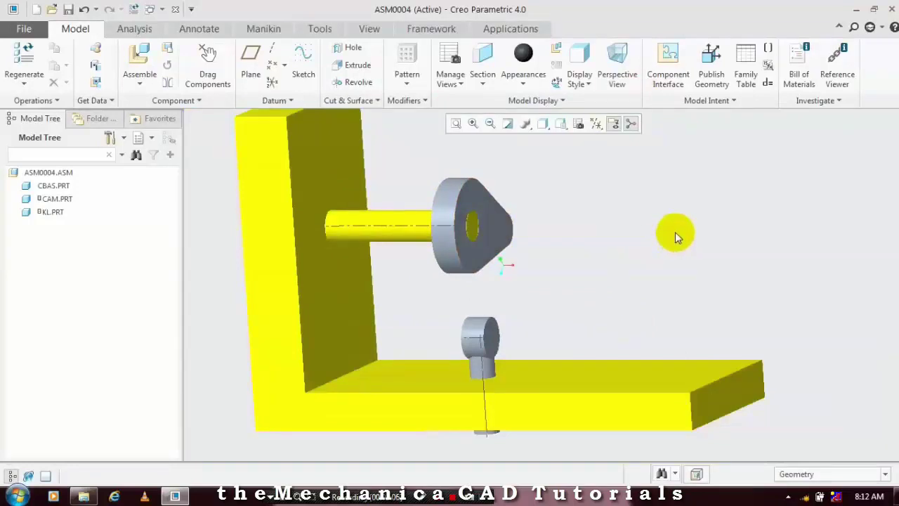
{"action": "left_click", "coordinate": [506, 29]}
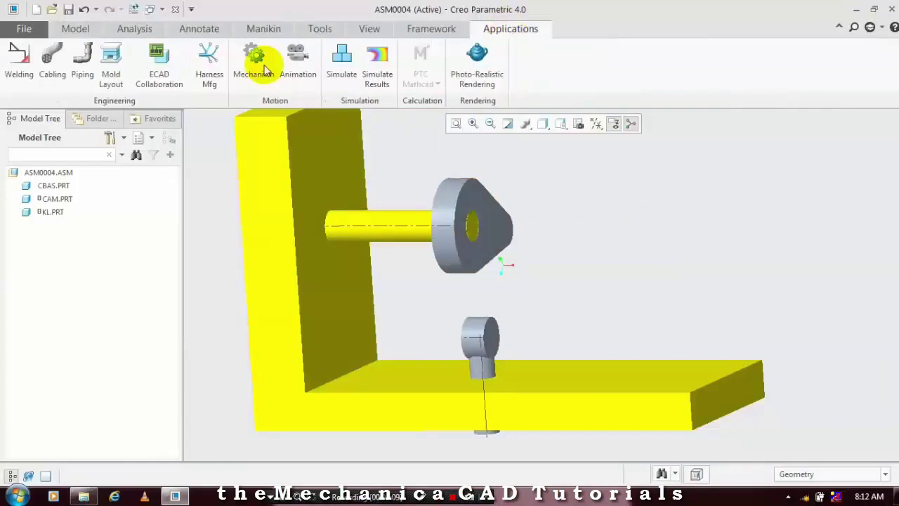
{"action": "left_click", "coordinate": [265, 69]}
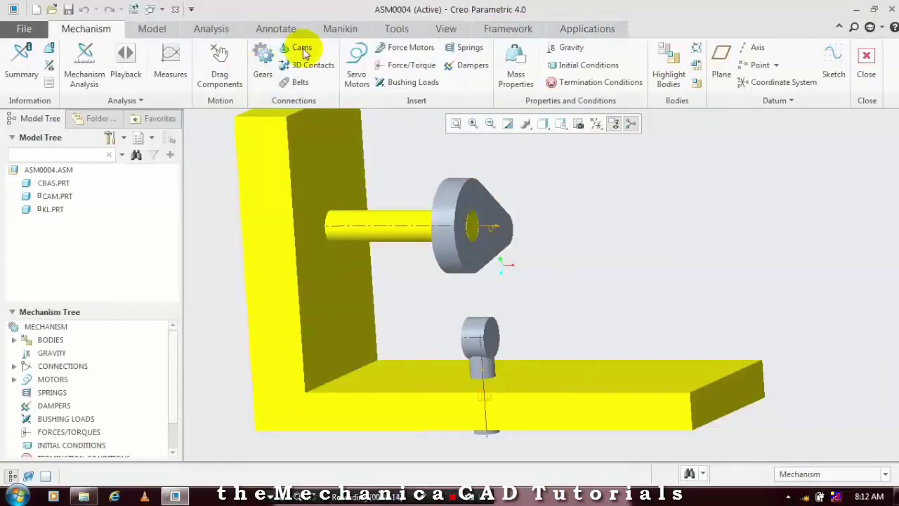
Start a Cams connection to define Cam Follower1
{"action": "left_click", "coordinate": [302, 49]}
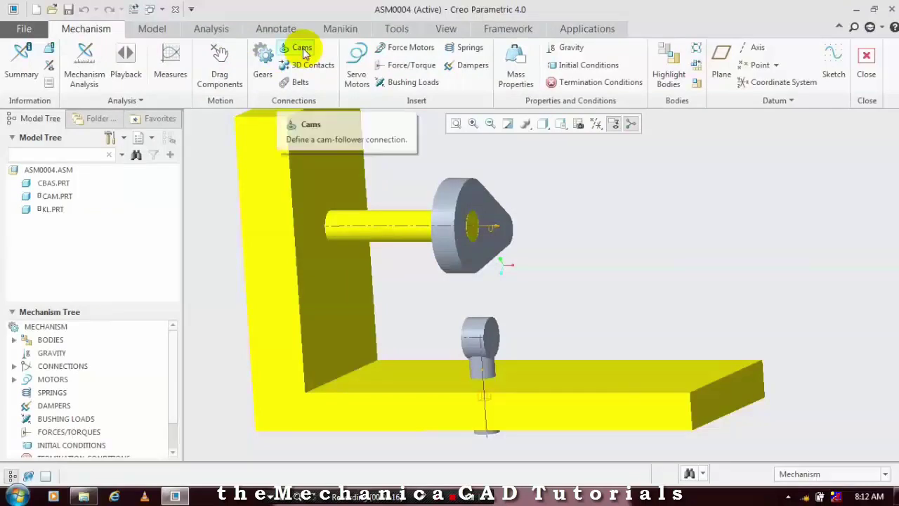
{"action": "left_click", "coordinate": [304, 54]}
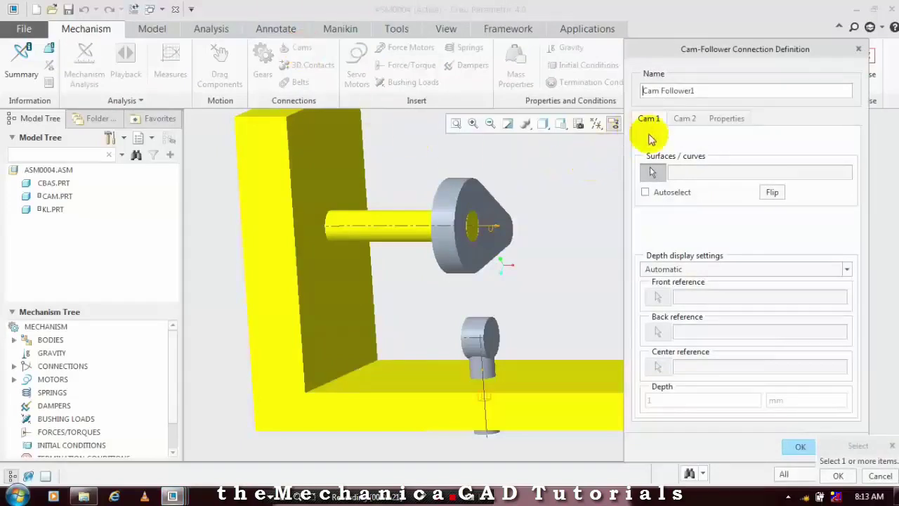
Select the cam's side and curved tip surfaces as Cam 1
{"action": "left_click", "coordinate": [651, 172]}
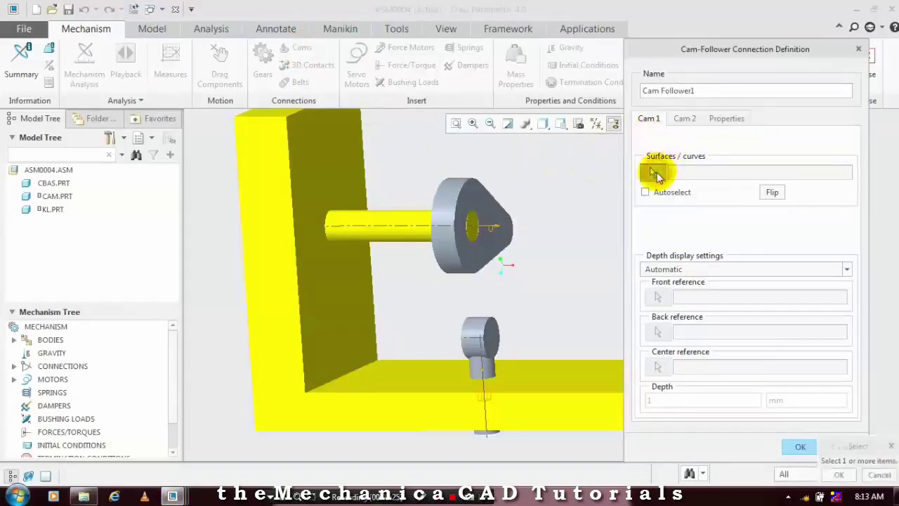
{"action": "left_click", "coordinate": [452, 190]}
{"action": "middle_click_drag", "start_coordinate": [516, 168], "coordinate": [496, 194]}
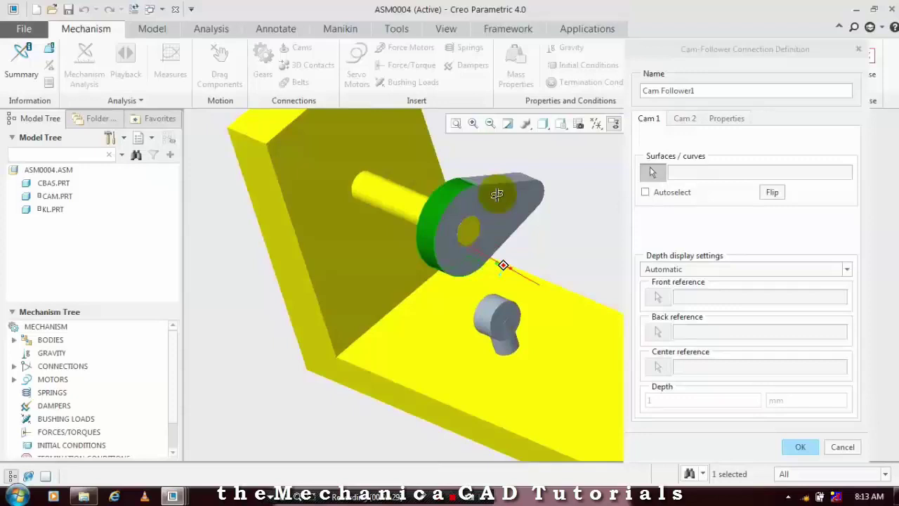
{"action": "left_click", "coordinate": [532, 171]}
{"action": "middle_click_drag", "start_coordinate": [545, 236], "coordinate": [536, 187]}
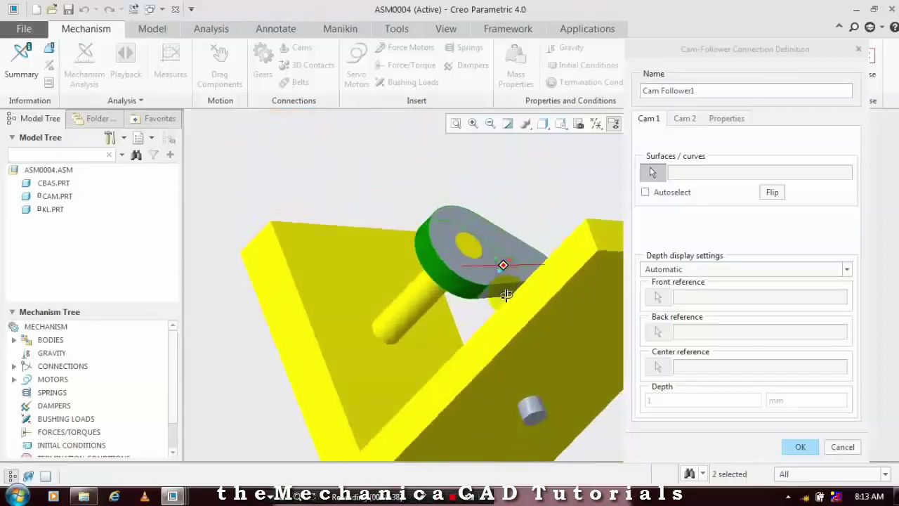
{"action": "middle_click_drag", "start_coordinate": [505, 296], "coordinate": [503, 295]}
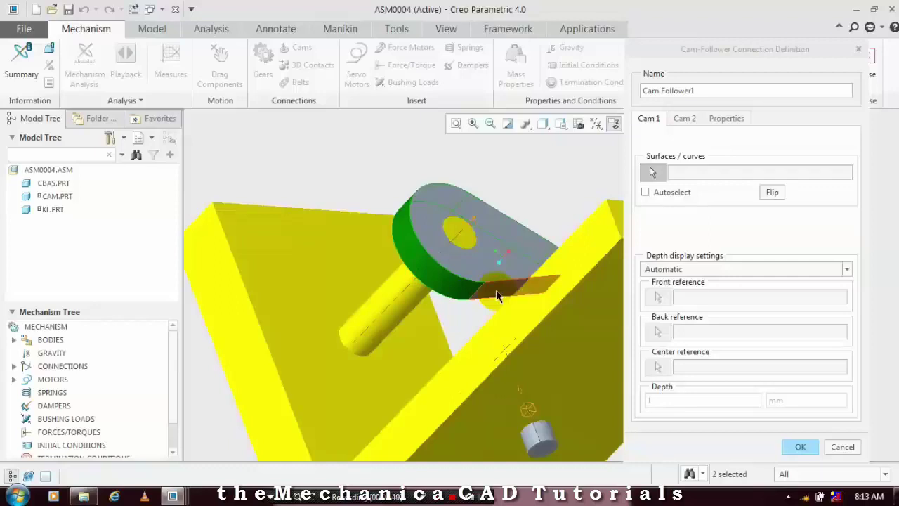
{"action": "left_click", "coordinate": [496, 291]}
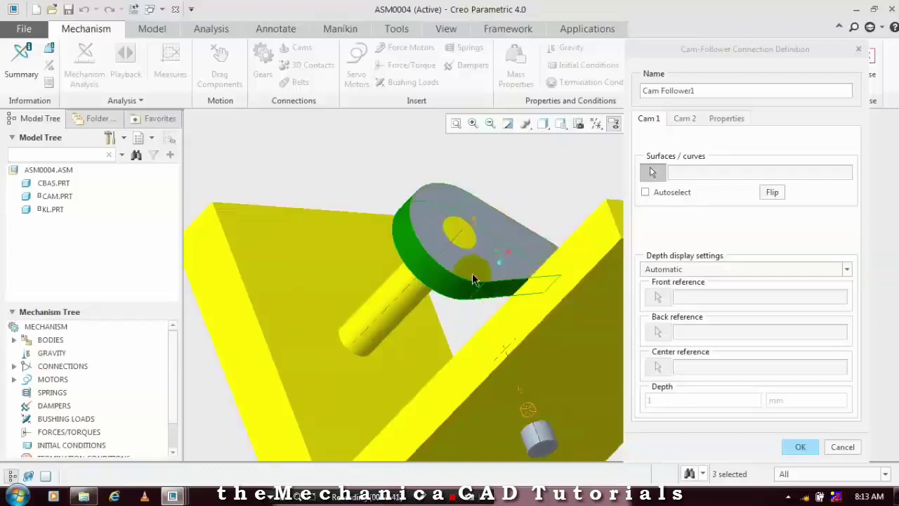
{"action": "middle_click_drag", "start_coordinate": [472, 275], "coordinate": [517, 264]}
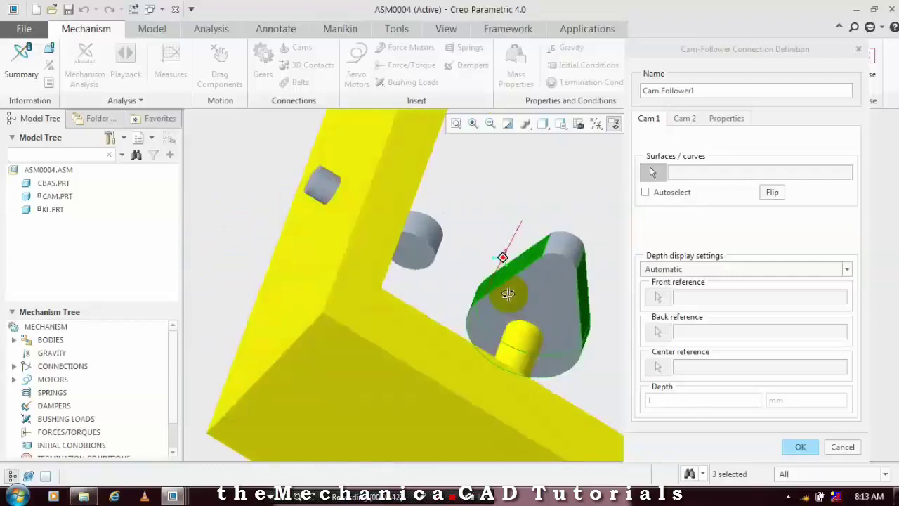
{"action": "left_click", "coordinate": [565, 250]}
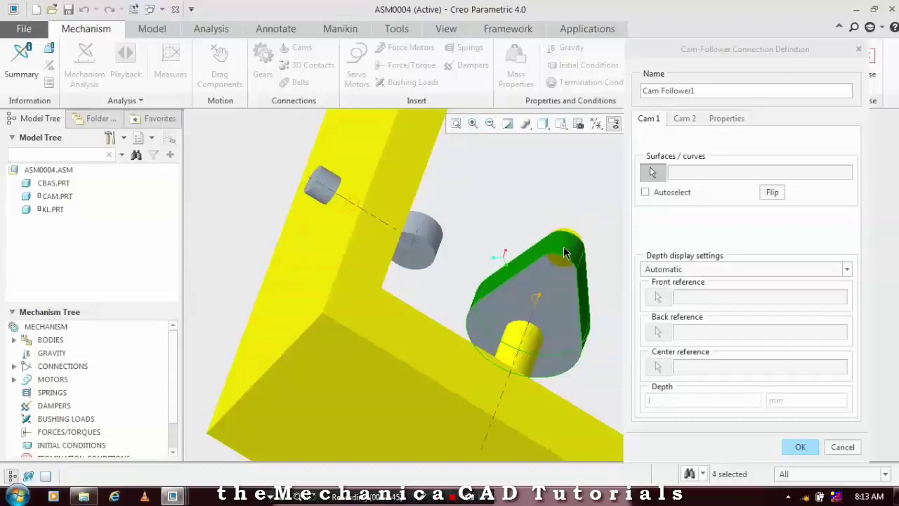
{"action": "middle_click_drag", "start_coordinate": [563, 245], "coordinate": [457, 236]}
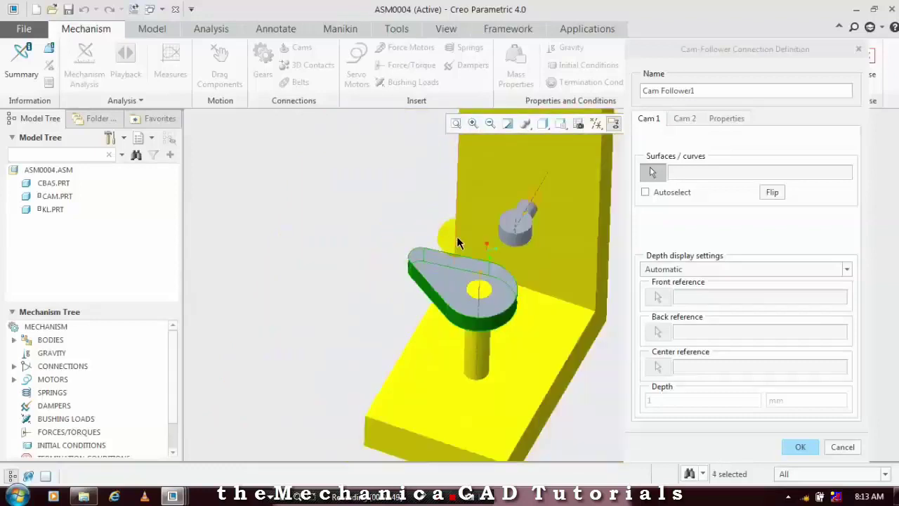
{"action": "left_click", "coordinate": [358, 214]}
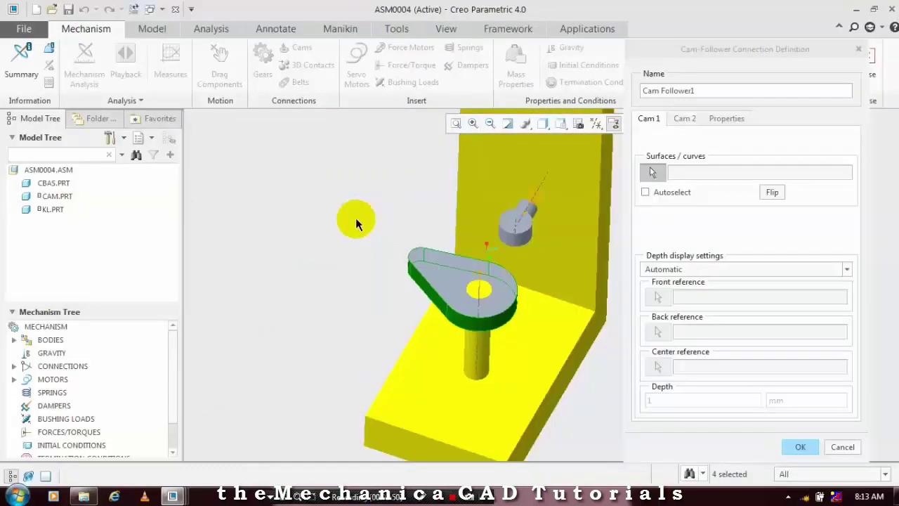
{"action": "middle_click", "coordinate": [355, 218]}
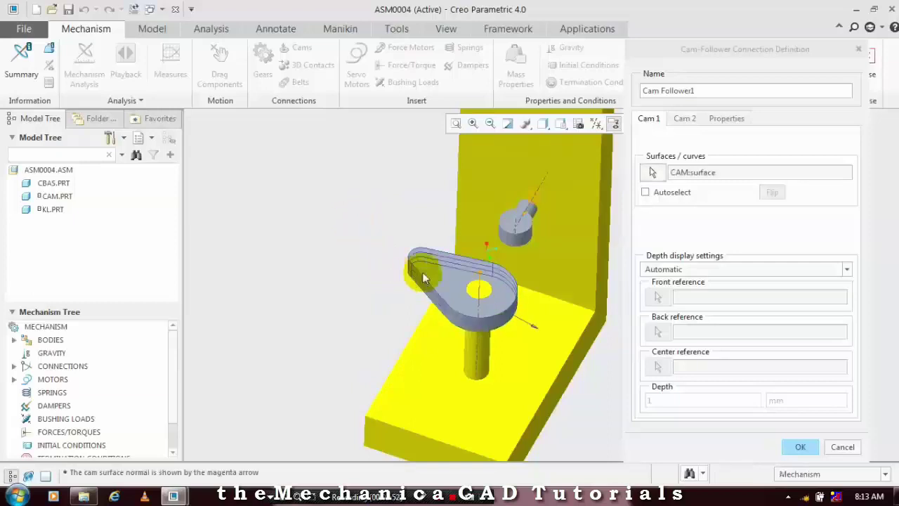
Select the follower's cylindrical surface as Cam 2 and confirm Cam Follower1
{"action": "left_click", "coordinate": [685, 118]}
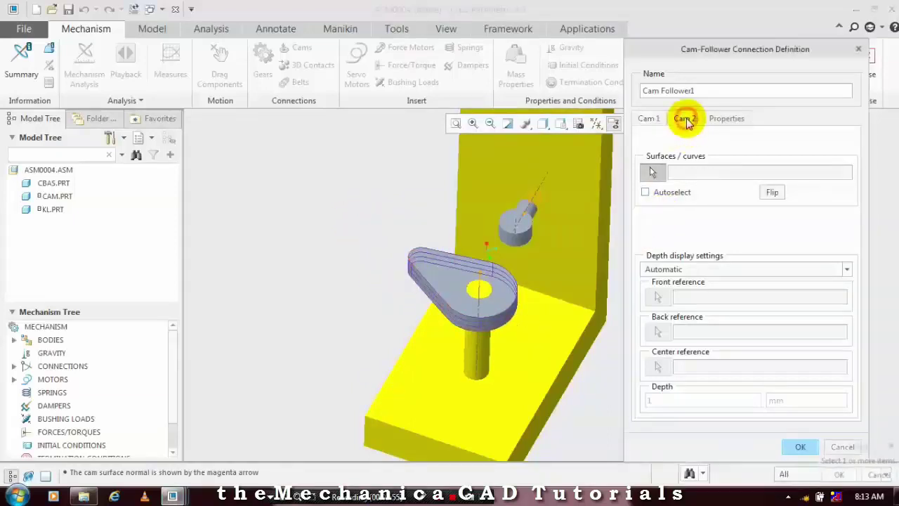
{"action": "left_click", "coordinate": [524, 237]}
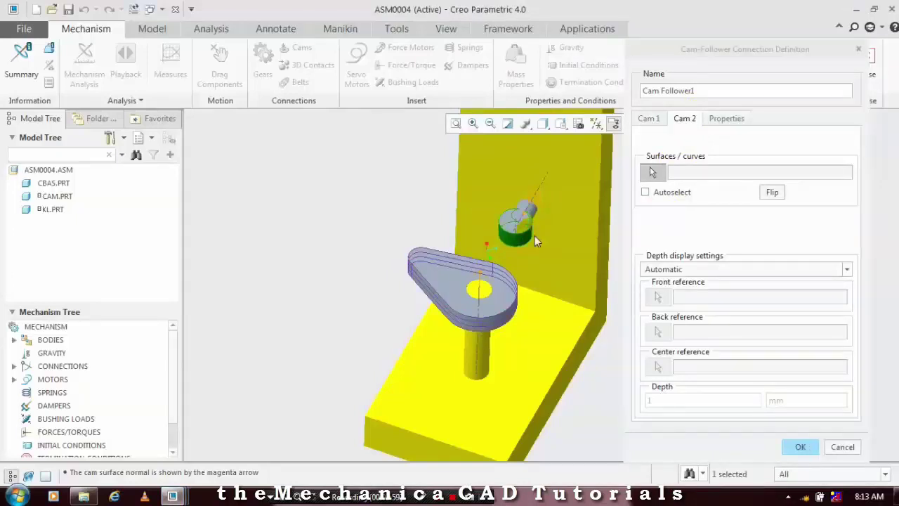
{"action": "middle_click", "coordinate": [534, 235]}
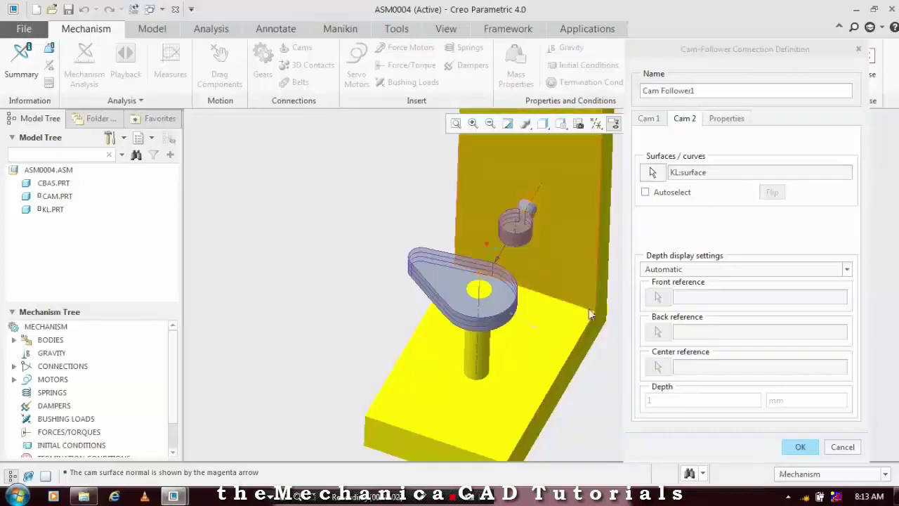
{"action": "left_click", "coordinate": [797, 449]}
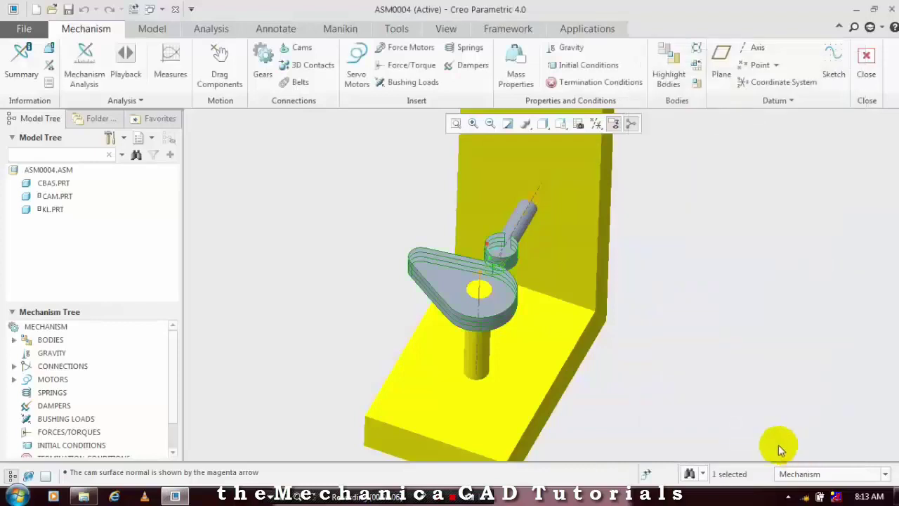
{"action": "middle_click_drag", "start_coordinate": [373, 359], "coordinate": [368, 346]}
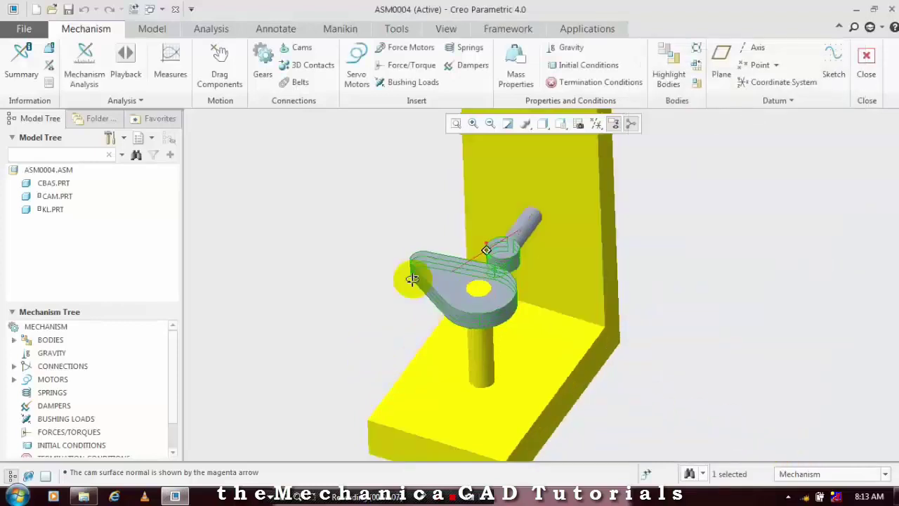
{"action": "middle_click_drag", "start_coordinate": [412, 280], "coordinate": [417, 300]}
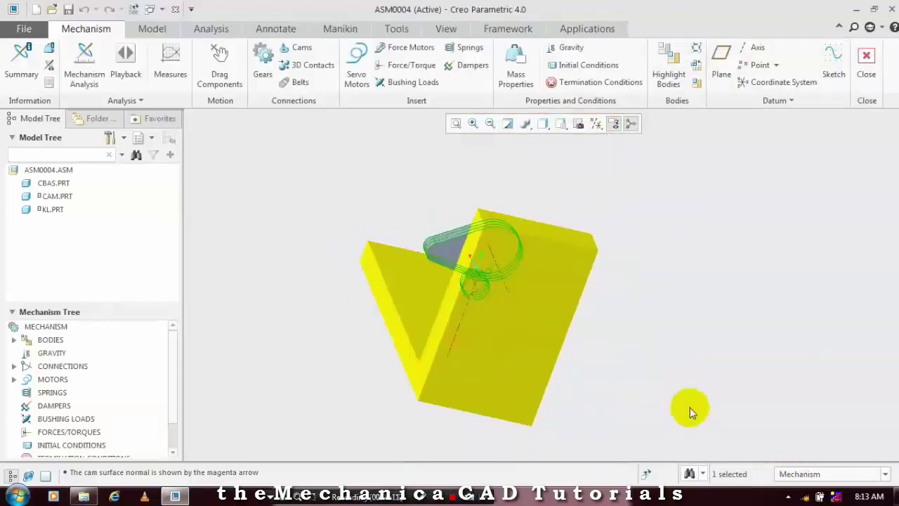
{"action": "middle_click_drag", "start_coordinate": [648, 376], "coordinate": [569, 366]}
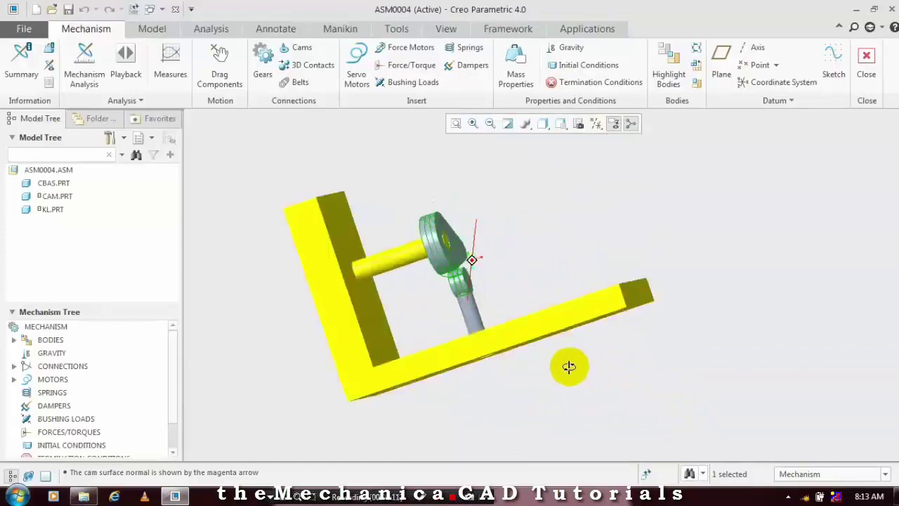
{"action": "scroll", "coordinate": [365, 231], "scroll_direction": "up", "scroll_amount": 3}
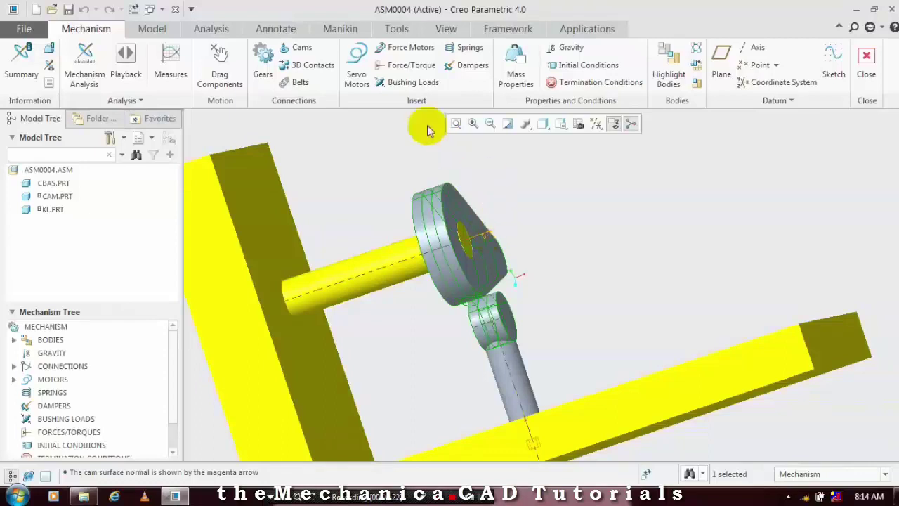
Create servo motor Motor_1 on the cam's shaft axis with the default Constant function
{"action": "left_click", "coordinate": [357, 79]}
{"action": "left_click", "coordinate": [491, 237]}
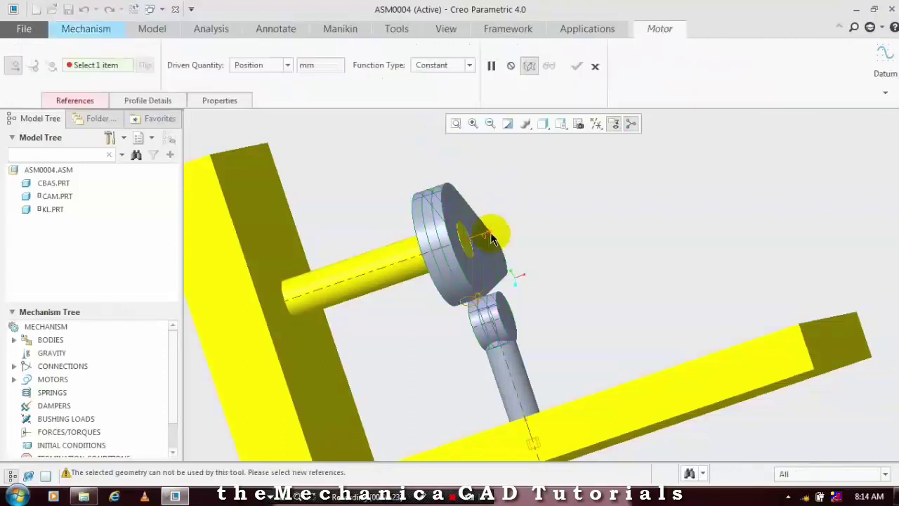
{"action": "left_click", "coordinate": [491, 238]}
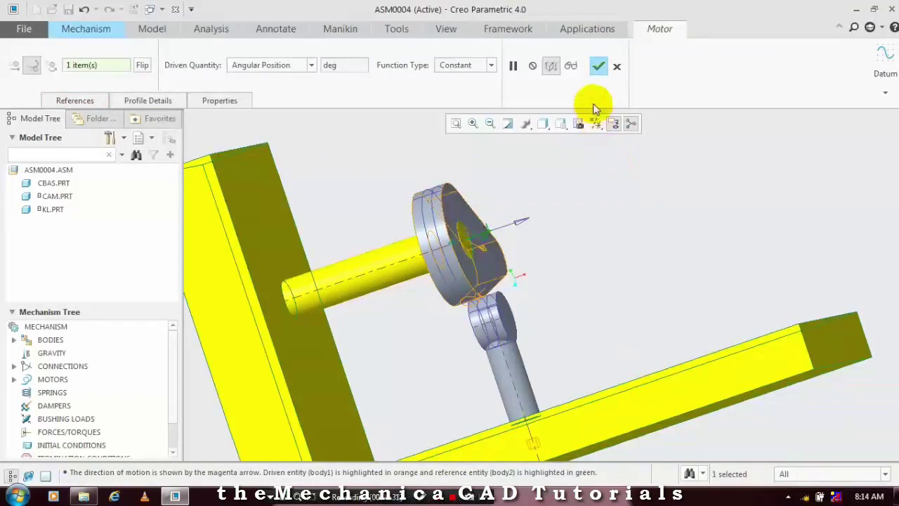
{"action": "left_click", "coordinate": [595, 68]}
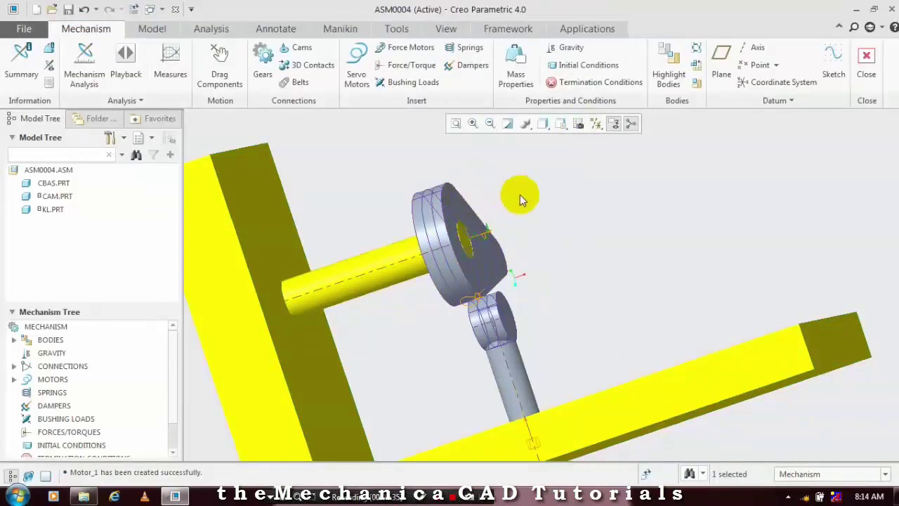
Redefine Motor_1 to drive angular velocity at a constant A = 125 deg/sec
{"action": "scroll", "coordinate": [519, 195], "scroll_direction": "down", "scroll_amount": 3}
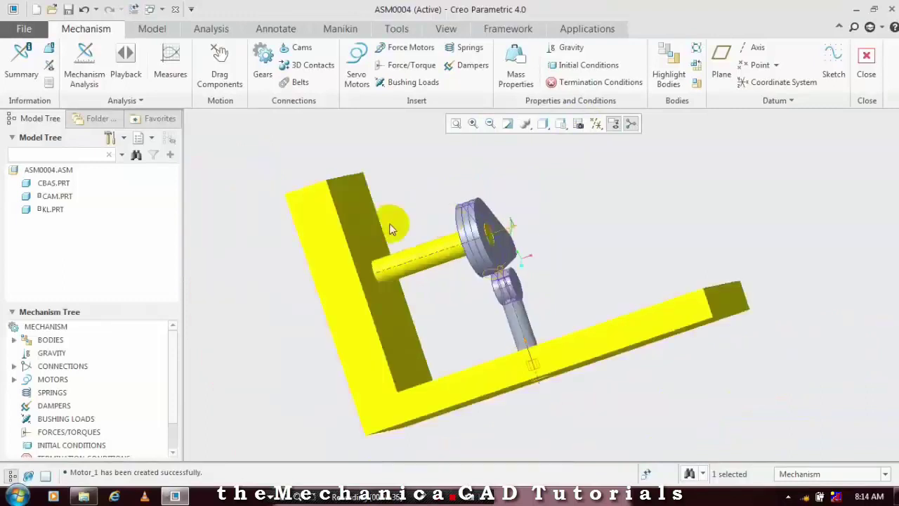
{"action": "left_click", "coordinate": [513, 235]}
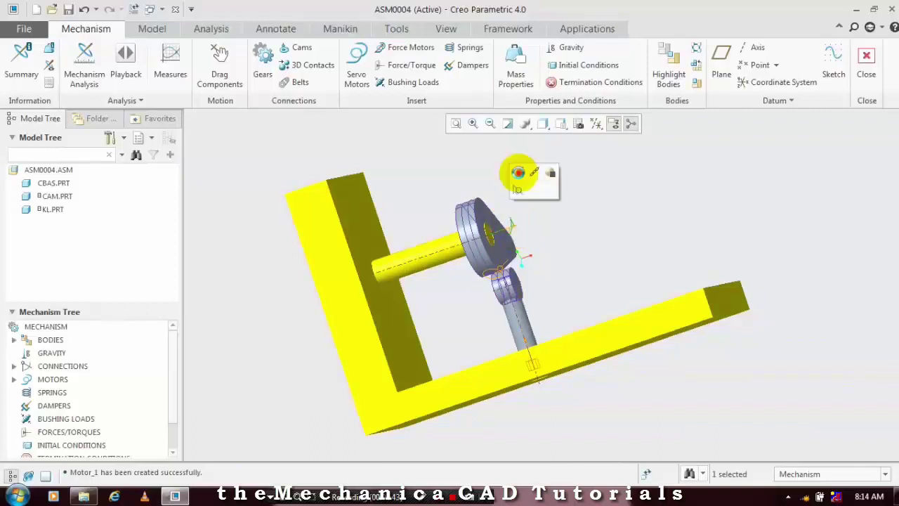
{"action": "left_click", "coordinate": [517, 173]}
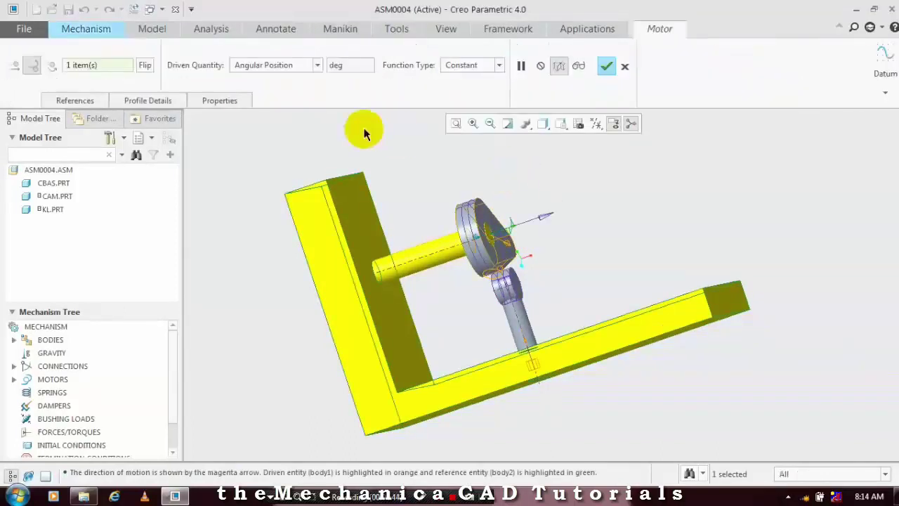
{"action": "left_click", "coordinate": [158, 100]}
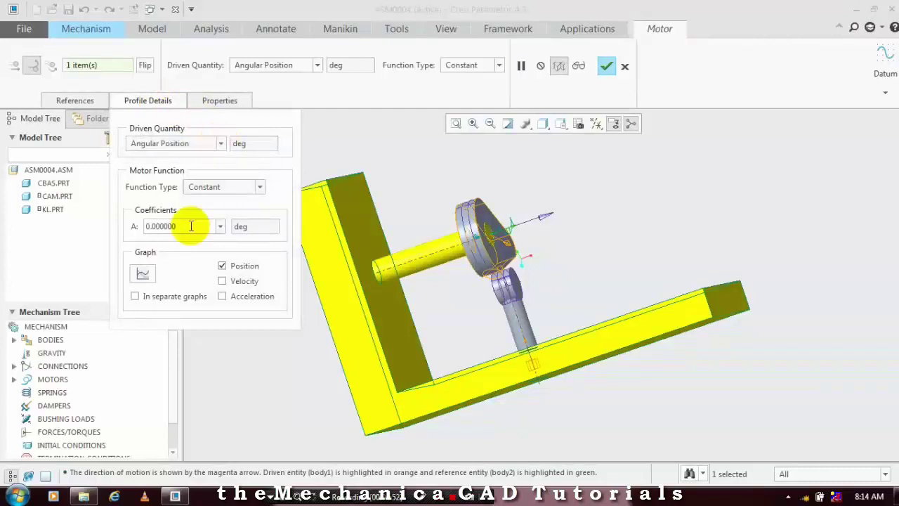
{"action": "left_click", "coordinate": [221, 143]}
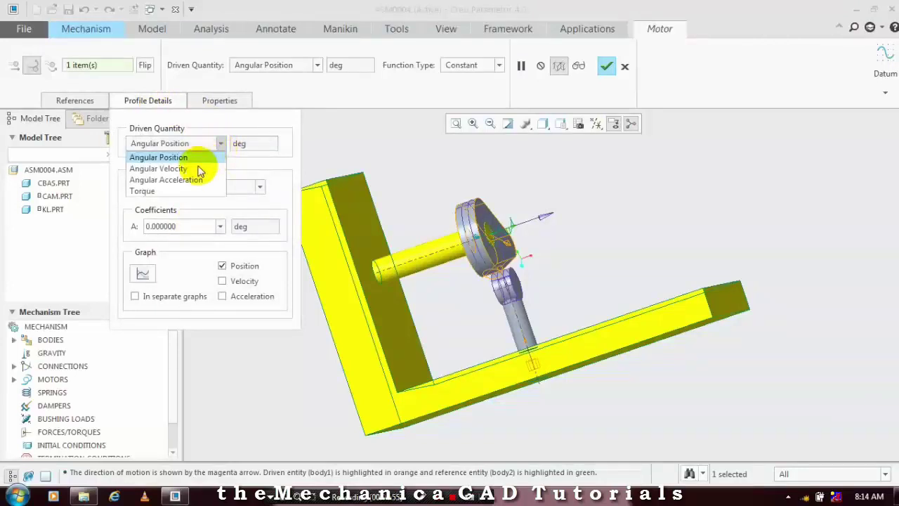
{"action": "left_click", "coordinate": [198, 169]}
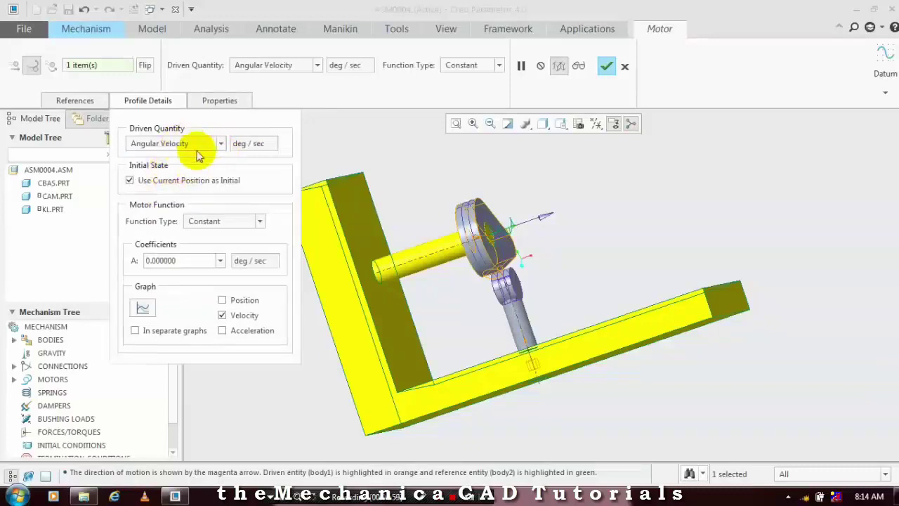
{"action": "left_click", "coordinate": [210, 247]}
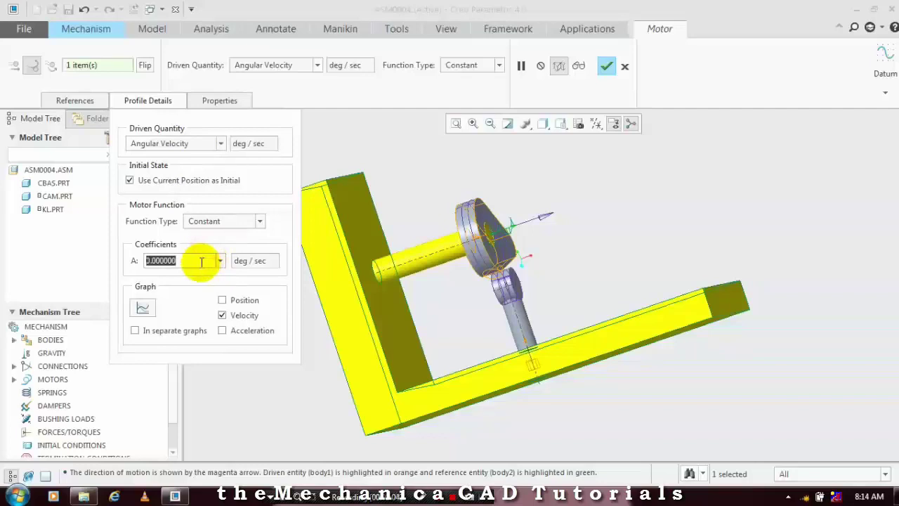
{"action": "type", "text": "125"}
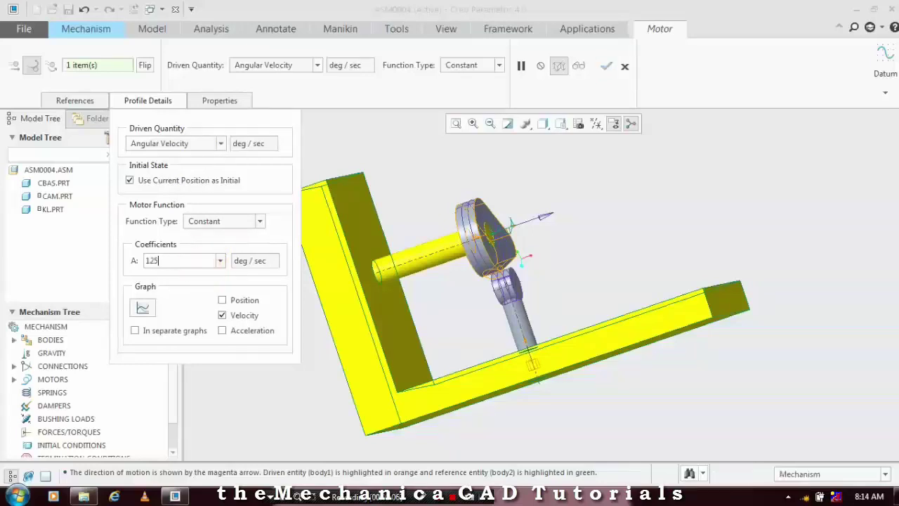
{"action": "left_click", "coordinate": [340, 138]}
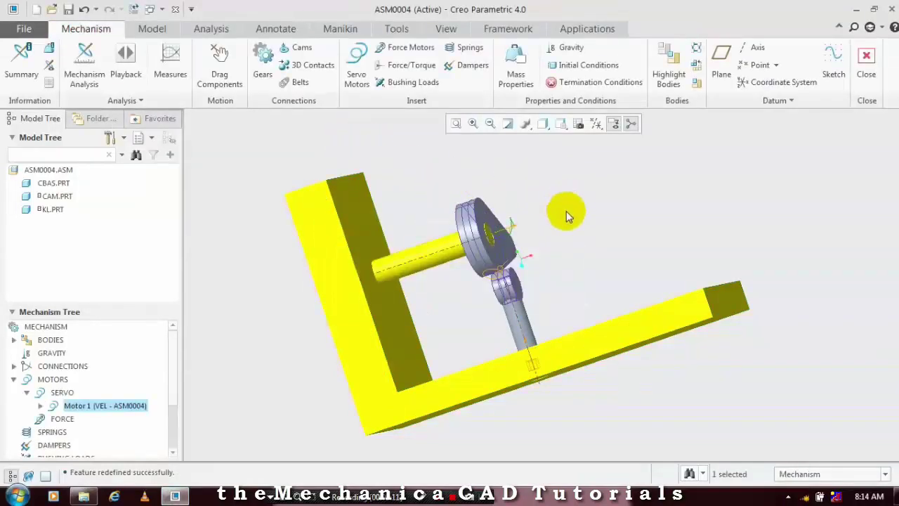
Orbit the assembly so the cam faces front, and begin a new mechanism analysis
{"action": "mouse_move", "coordinate": [566, 211]}
{"action": "middle_mouse_down"}
{"action": "mouse_move", "coordinate": [546, 226]}
{"action": "mouse_move", "coordinate": [554, 251]}
{"action": "mouse_move", "coordinate": [536, 269]}
{"action": "mouse_move", "coordinate": [621, 357]}
{"action": "mouse_move", "coordinate": [465, 158]}
{"action": "mouse_move", "coordinate": [457, 125]}
{"action": "middle_mouse_up"}
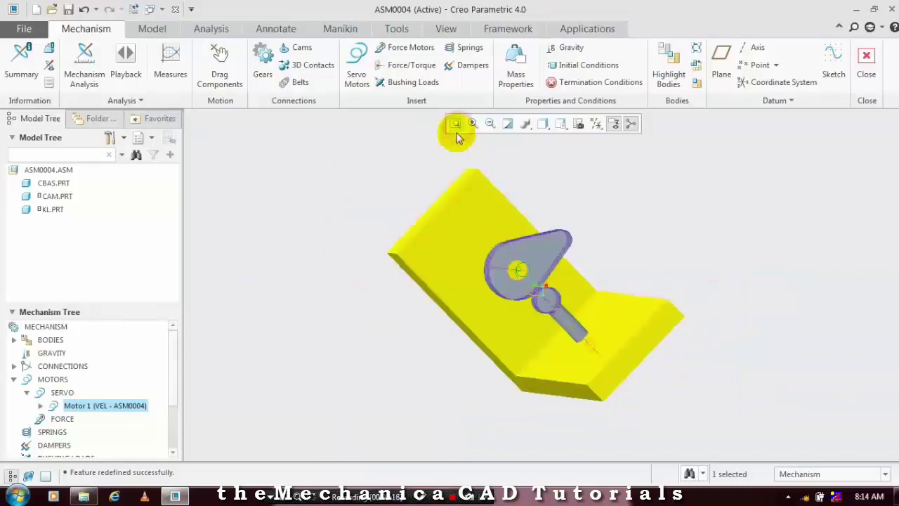
{"action": "mouse_move", "coordinate": [485, 371]}
{"action": "middle_mouse_down"}
{"action": "mouse_move", "coordinate": [528, 322]}
{"action": "mouse_move", "coordinate": [416, 346]}
{"action": "mouse_move", "coordinate": [465, 201]}
{"action": "mouse_move", "coordinate": [421, 217]}
{"action": "mouse_move", "coordinate": [333, 226]}
{"action": "mouse_move", "coordinate": [438, 171]}
{"action": "mouse_move", "coordinate": [516, 161]}
{"action": "middle_mouse_up"}
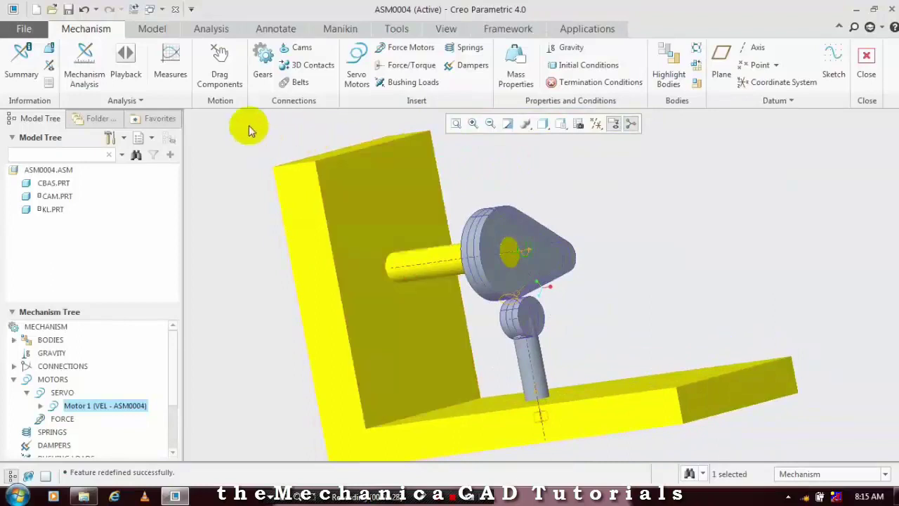
{"action": "left_click", "coordinate": [84, 67]}
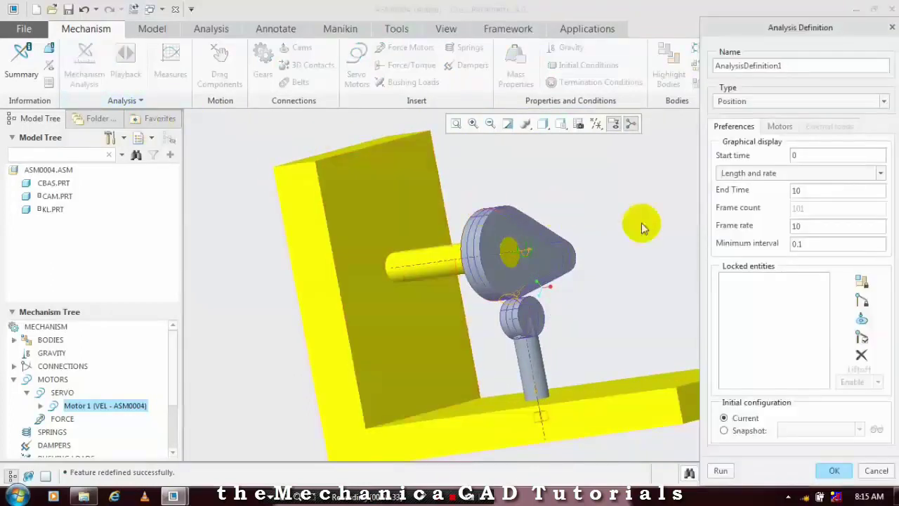
Set AnalysisDefinition1's End Time to 100 seconds and run the position analysis
{"action": "left_click", "coordinate": [810, 192]}
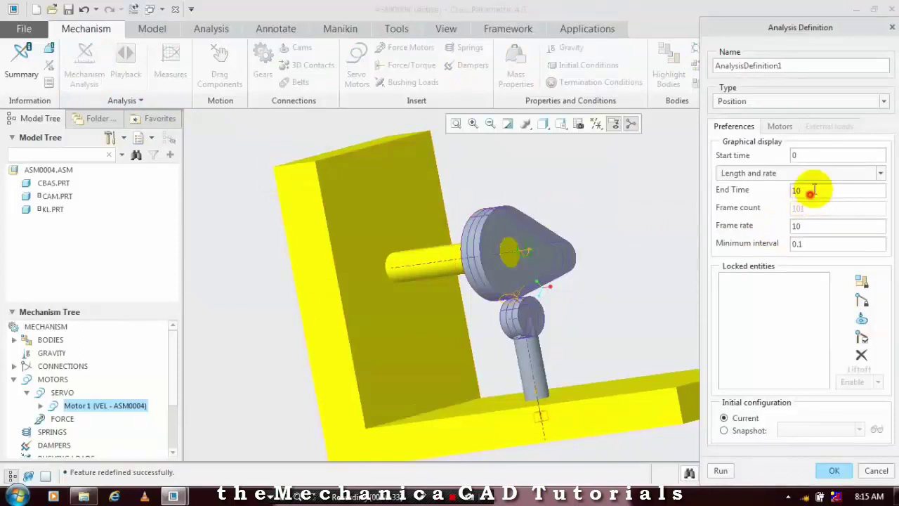
{"action": "type", "text": "0"}
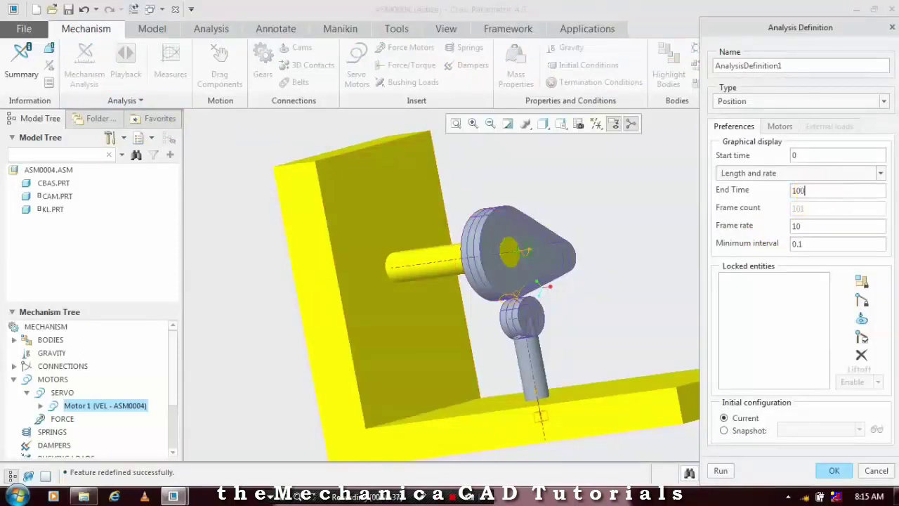
{"action": "left_click", "coordinate": [812, 189]}
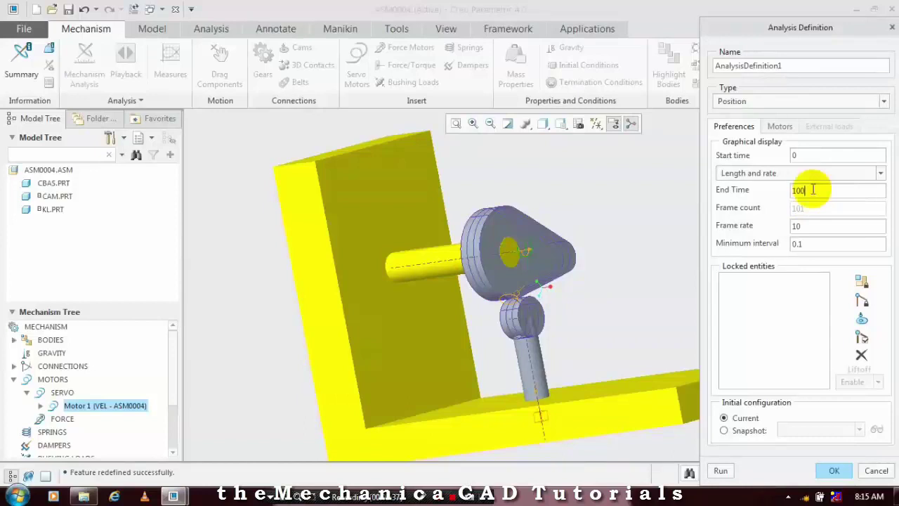
{"action": "left_click", "coordinate": [719, 471]}
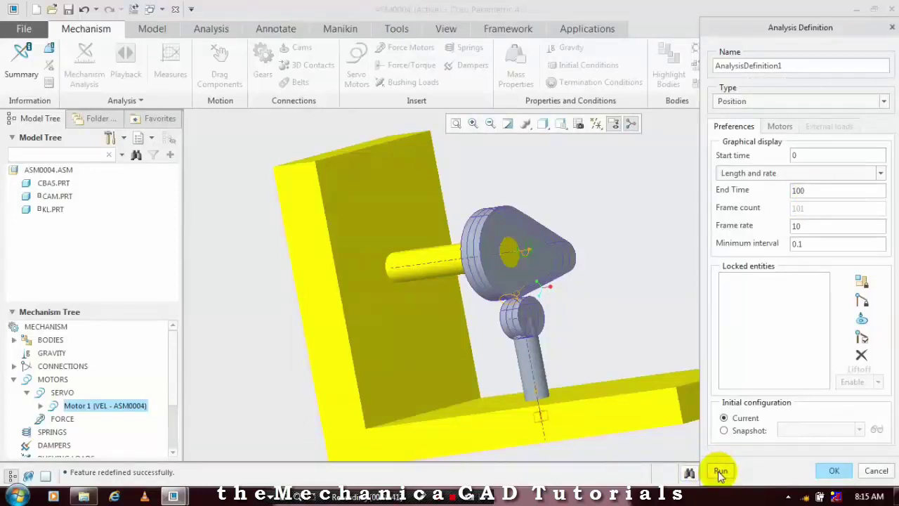
{"action": "left_click_drag", "start_coordinate": [726, 21], "coordinate": [726, 10]}
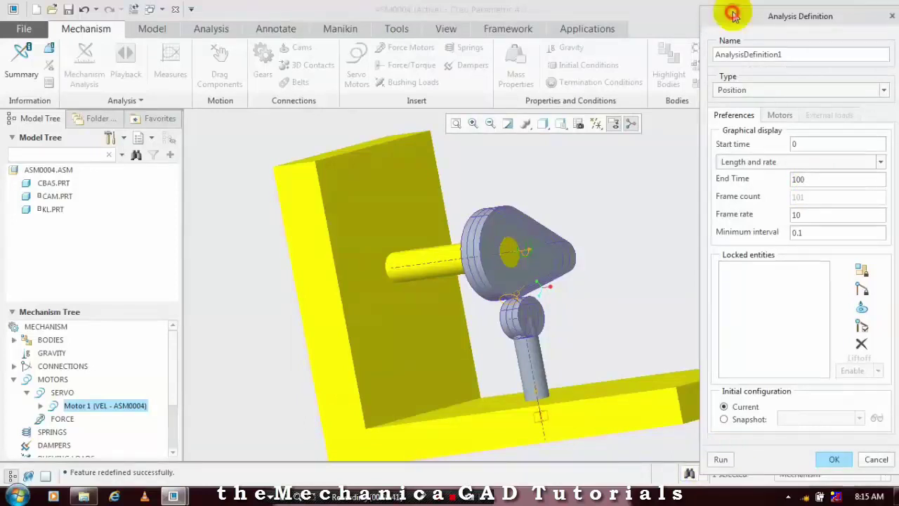
{"action": "left_click", "coordinate": [720, 460]}
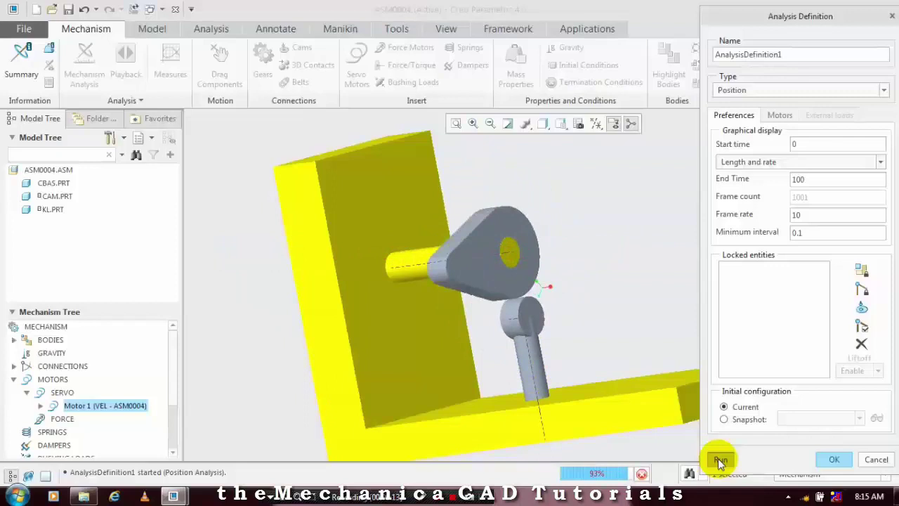
Accept the finished AnalysisDefinition1 and orbit the view to see the cam from another angle
{"action": "left_click", "coordinate": [831, 460]}
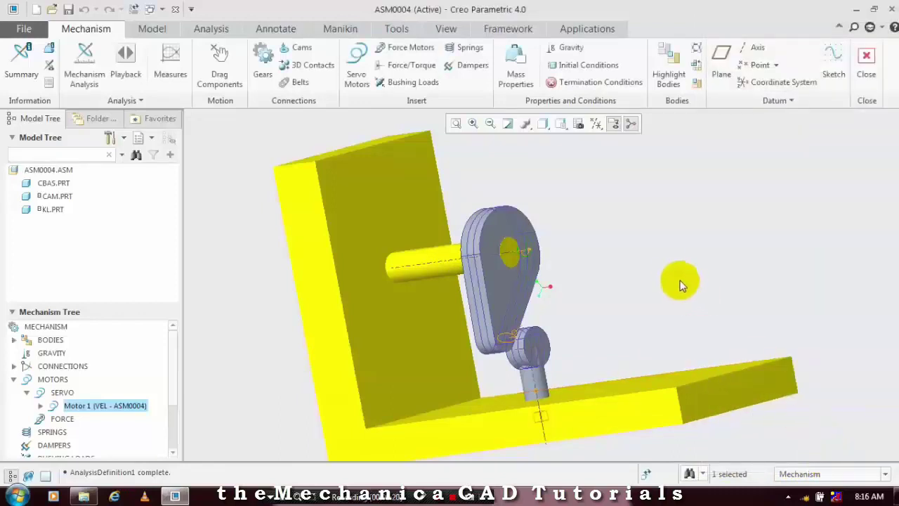
{"action": "middle_click_drag", "start_coordinate": [674, 278], "coordinate": [678, 283]}
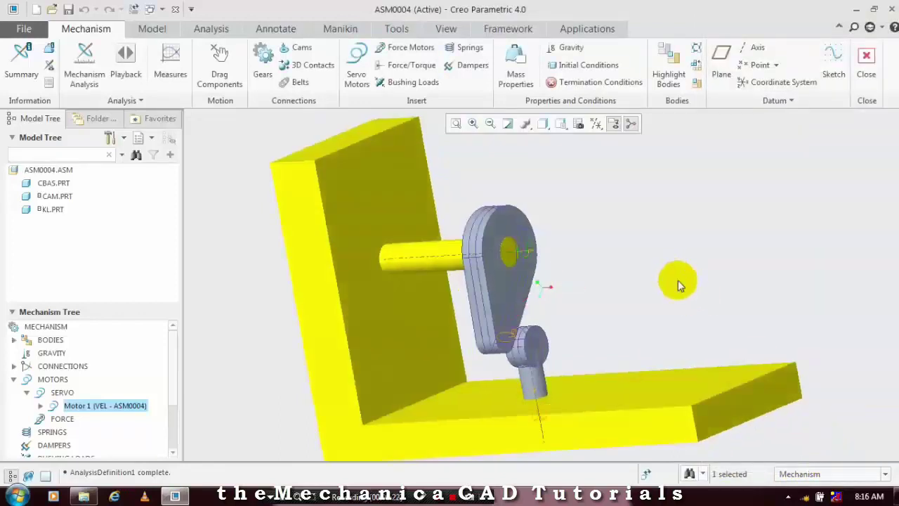